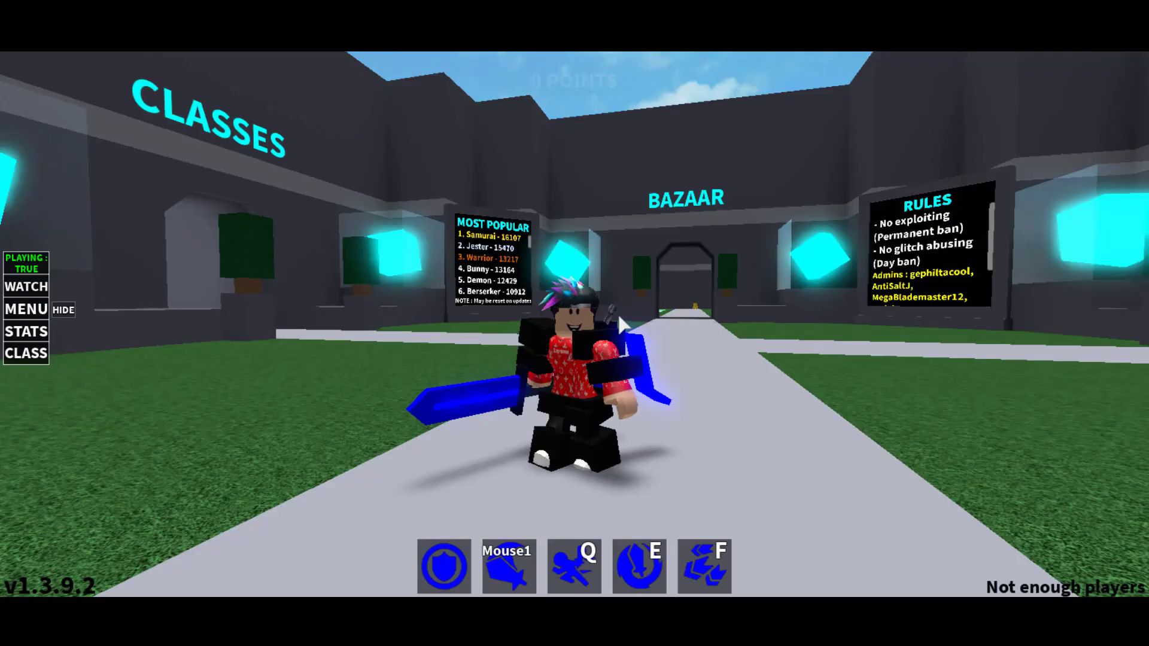
Check the player list, then run past the CLASSES board into the TRAINING room
key("Escape")
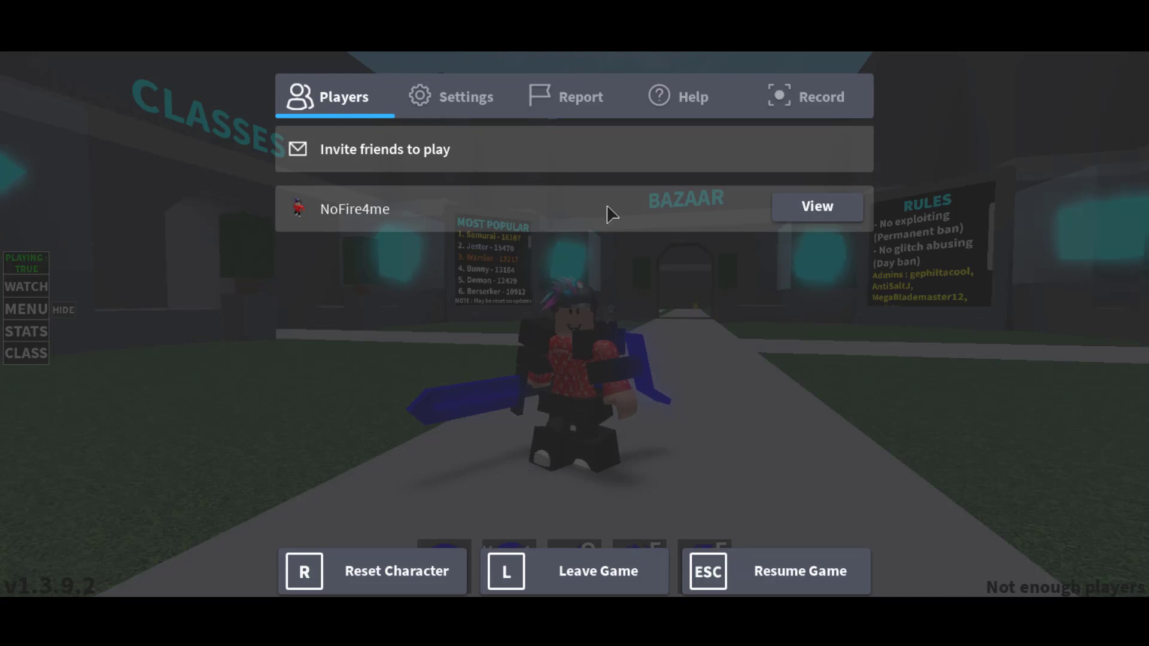
key("Escape")
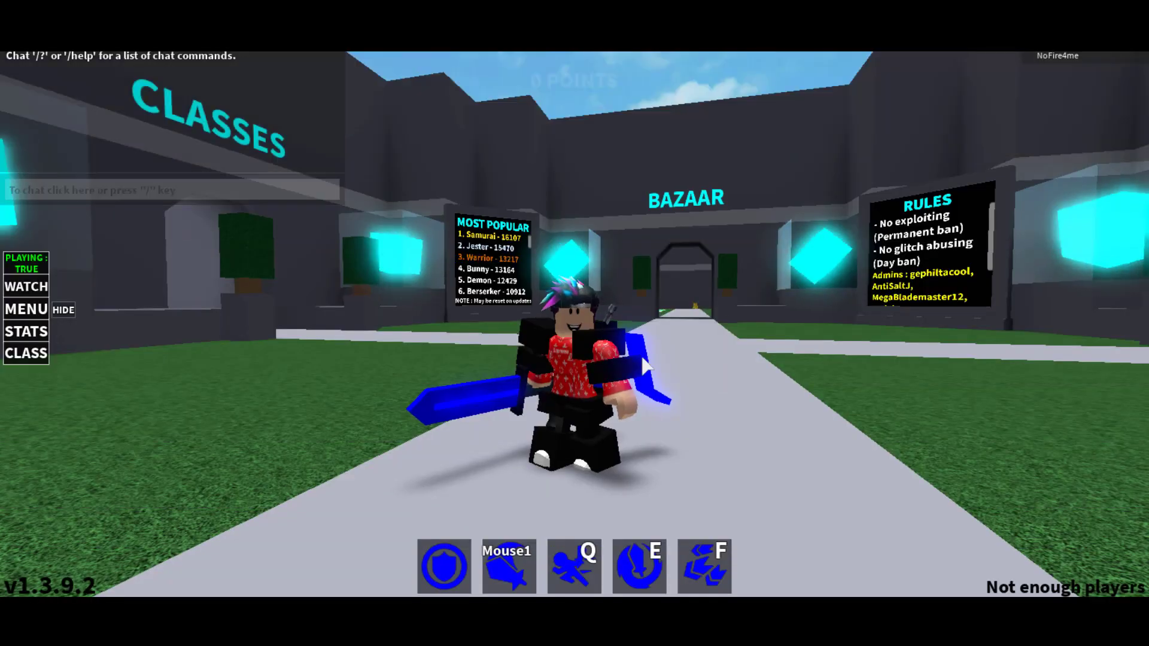
key("w")
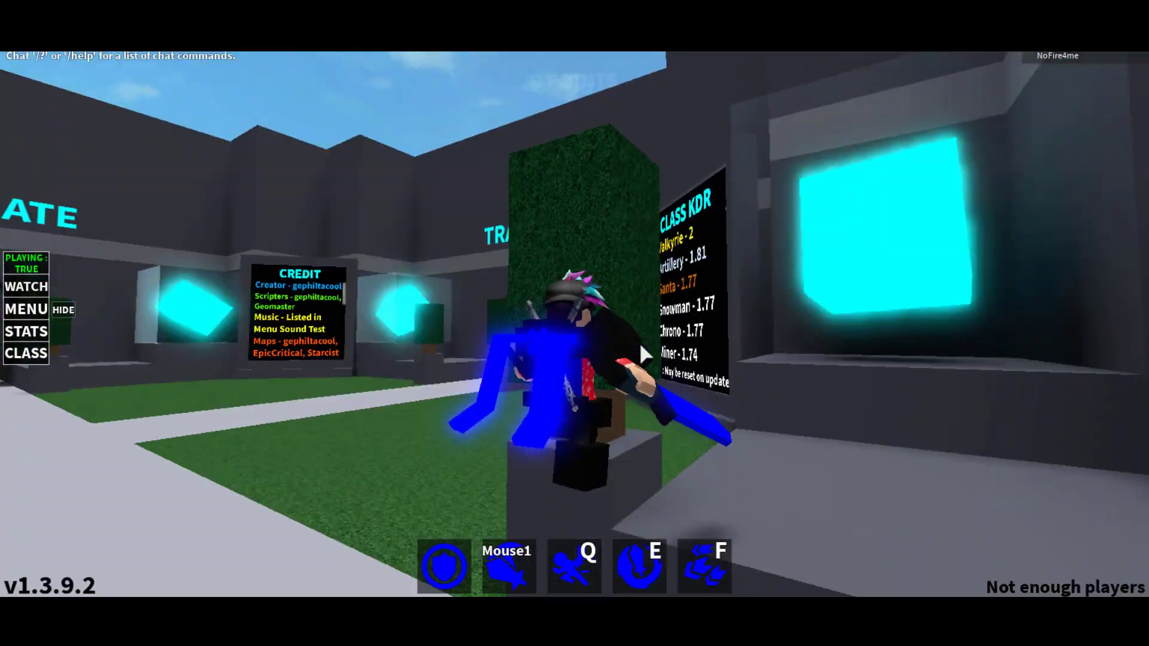
key("w")
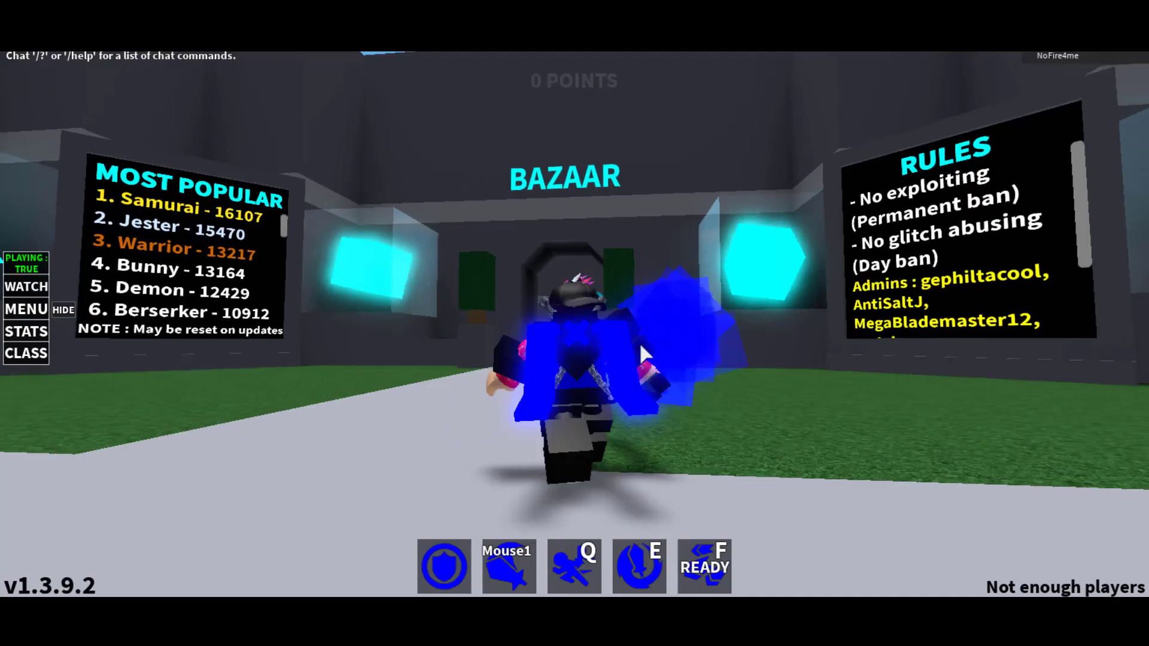
key("w")
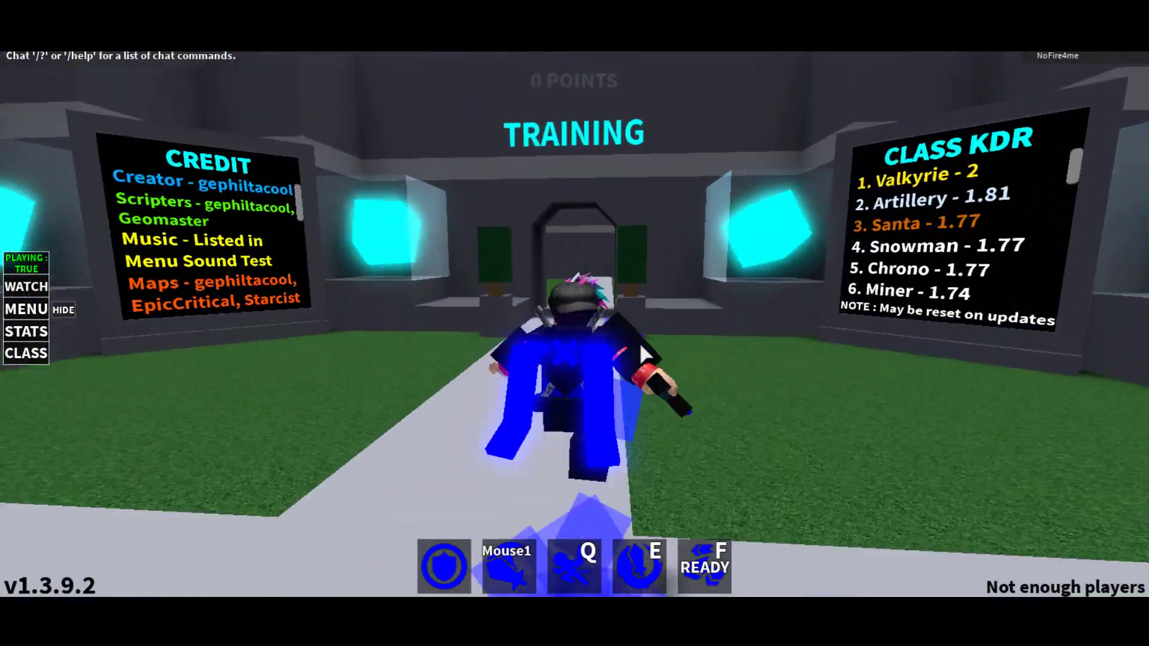
key("w")
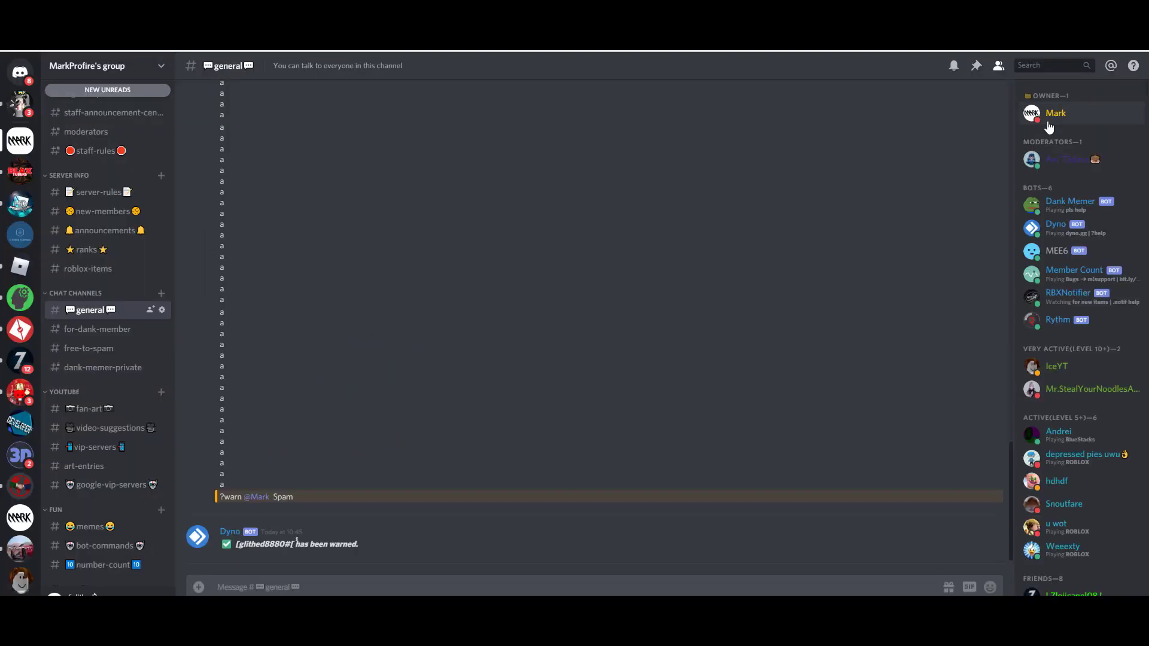
left_click(1045, 124)
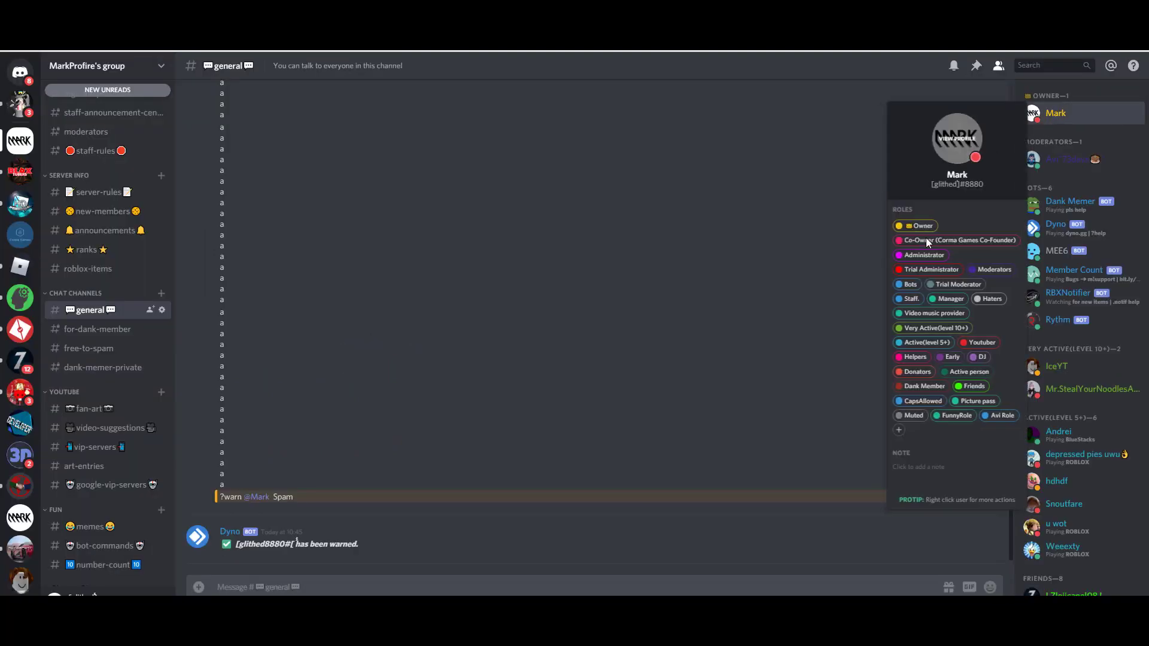
left_click(862, 337)
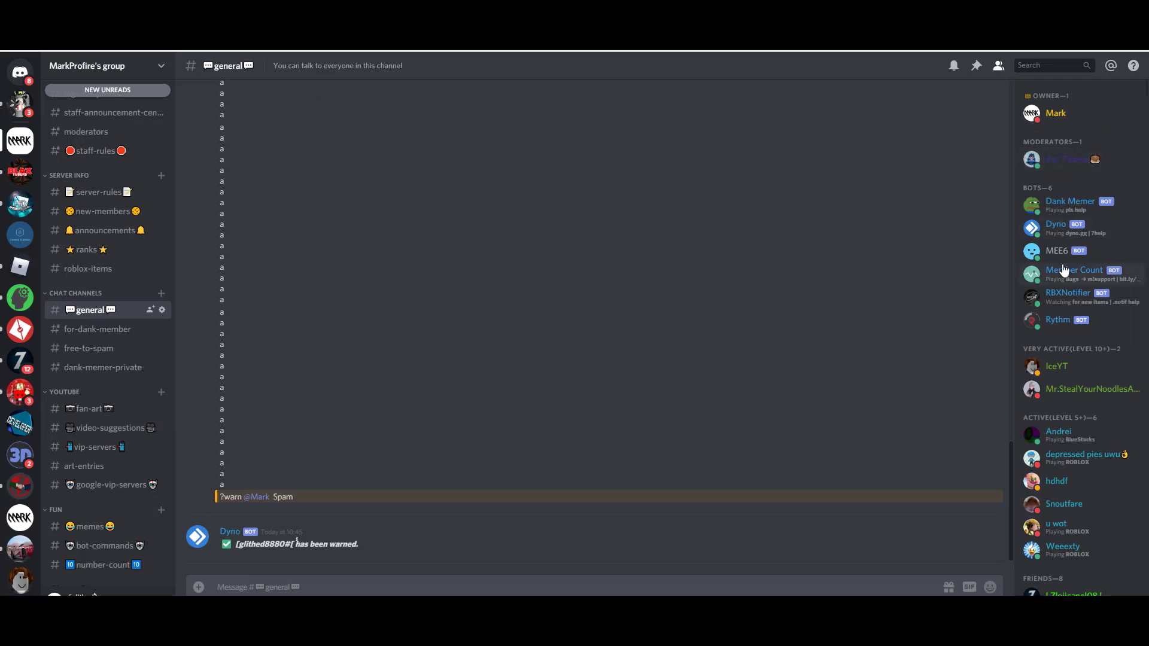
scroll(1062, 270, "down", 2)
scroll(1050, 314, "up", 2)
scroll(1035, 375, "down", 3)
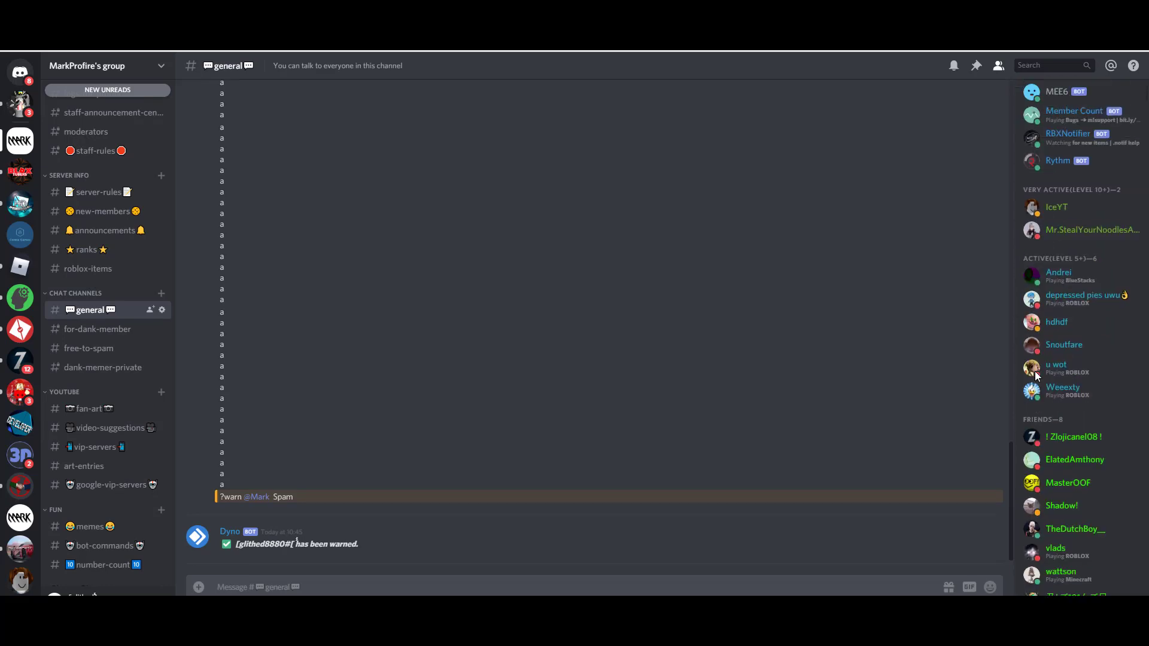
scroll(1035, 376, "up", 2)
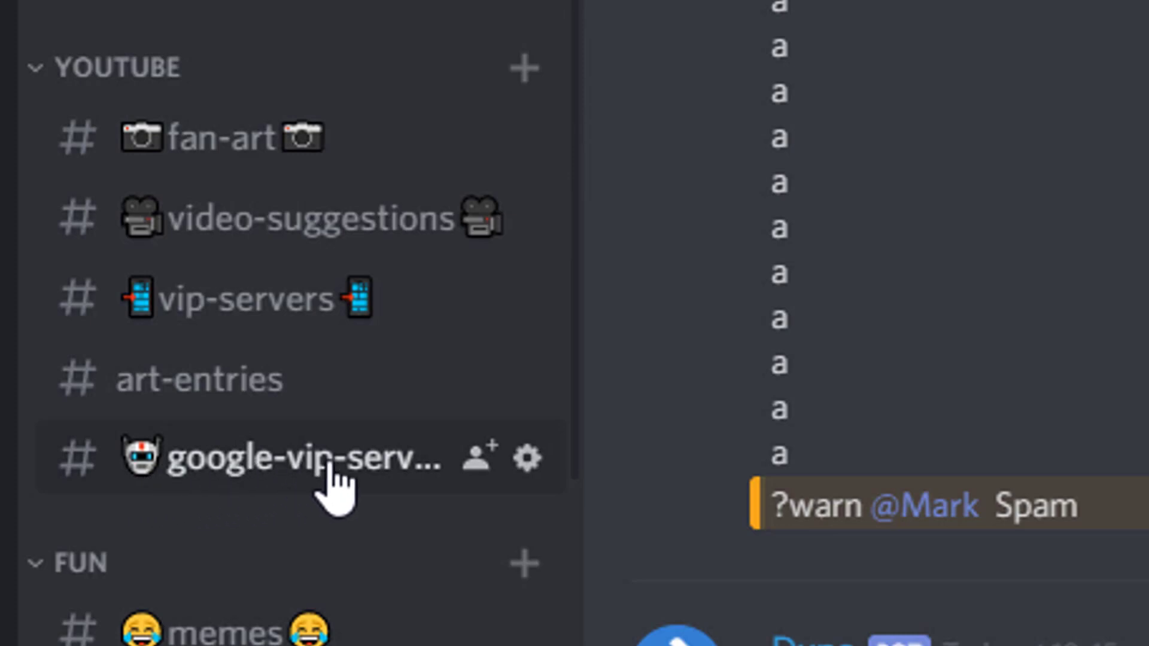
left_click(90, 70)
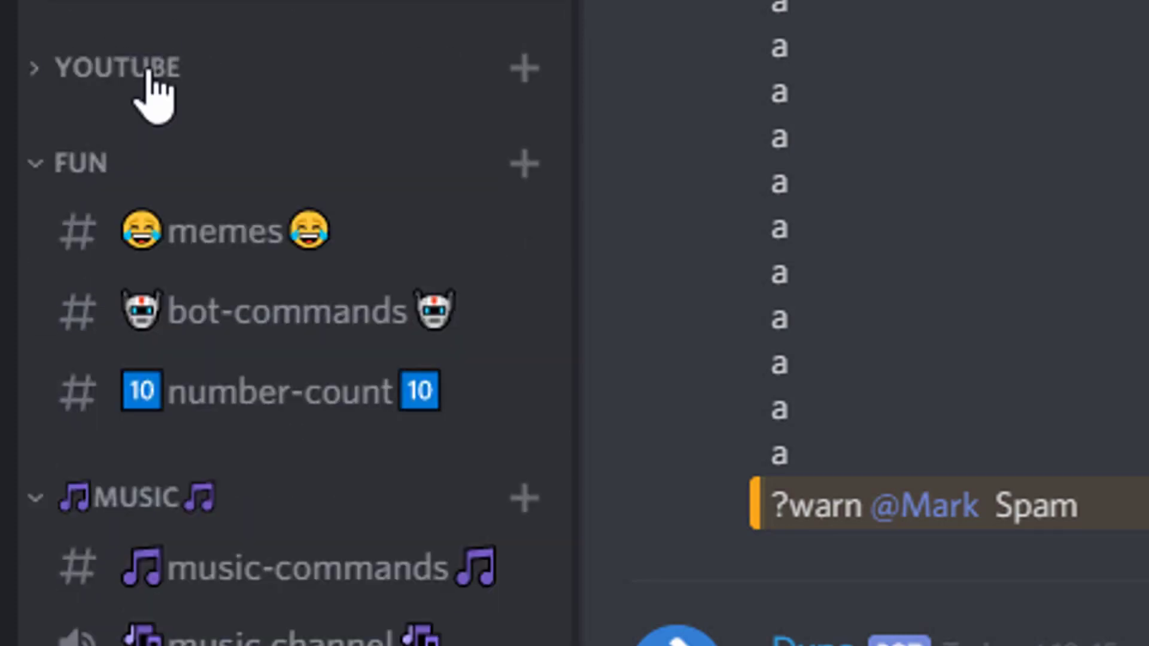
left_click(90, 67)
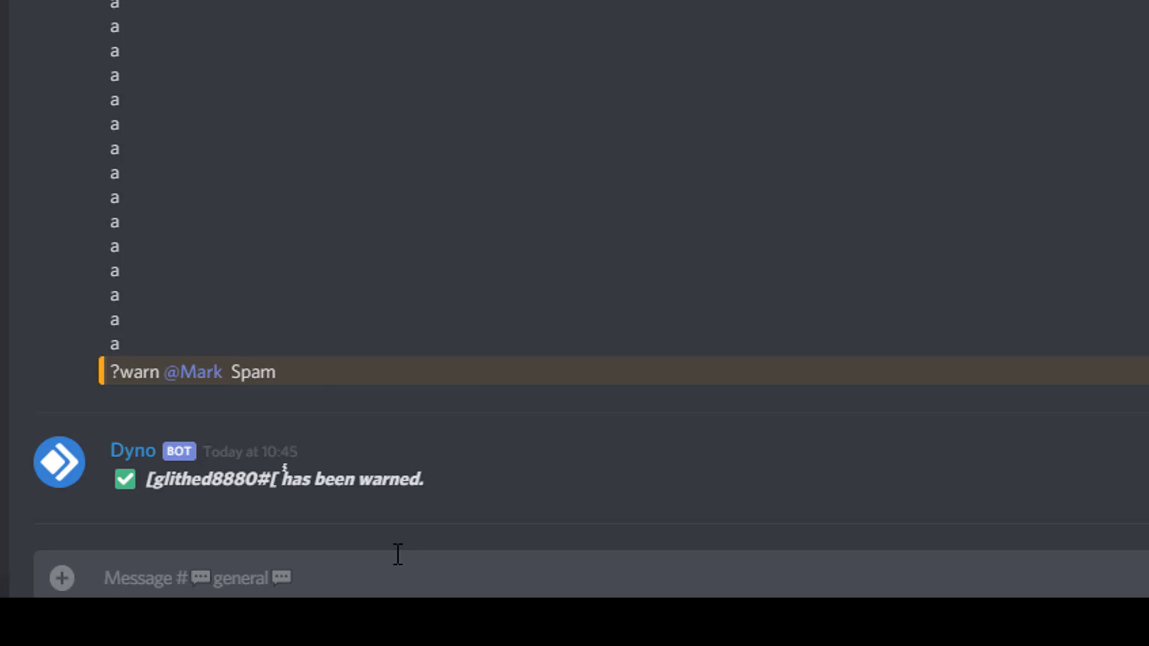
type("#")
Post a #google-vip-servers channel mention in the Discord chat
key("Down")
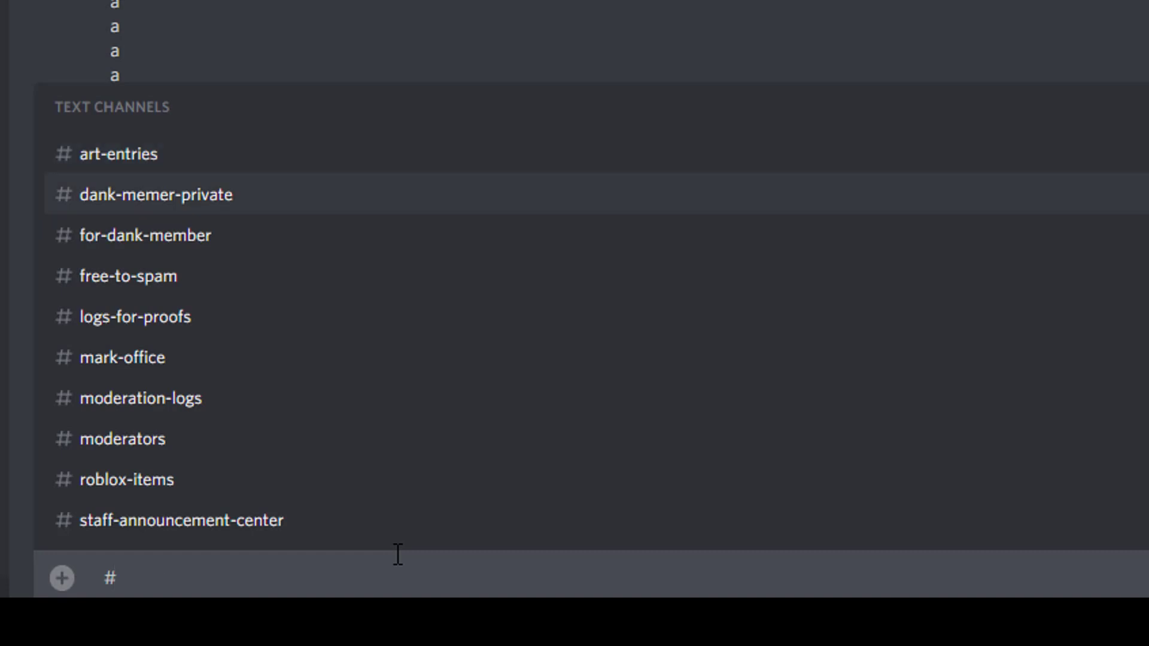
key("Up")
key("Up")
key("Up")
key("Down")
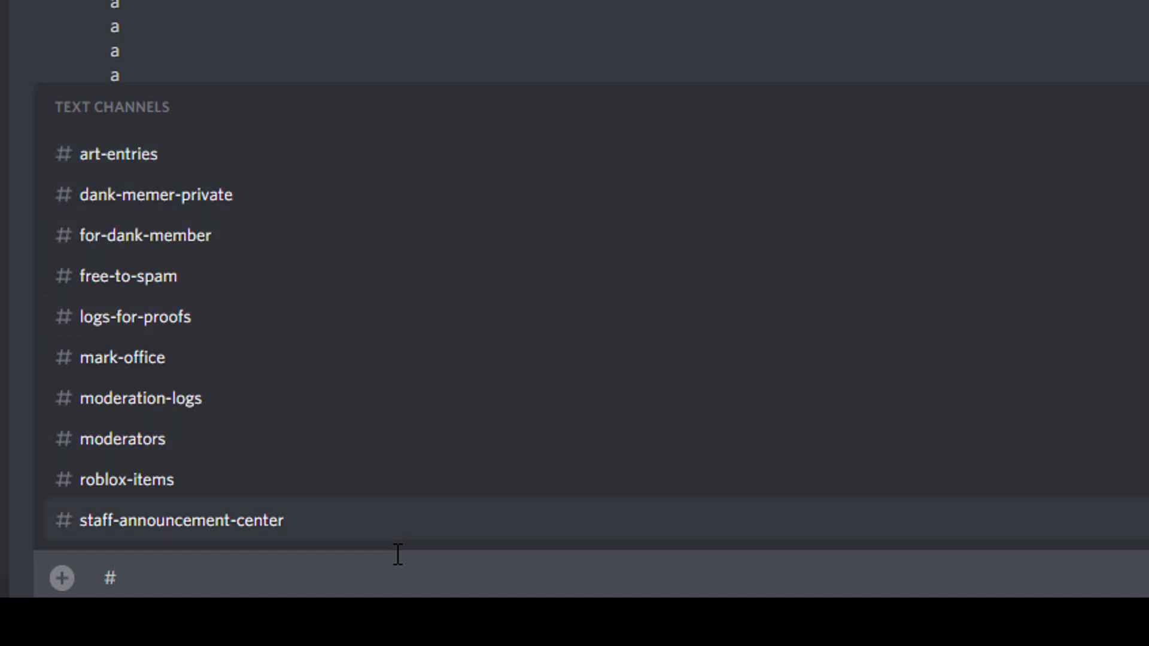
type("google")
key("Return")
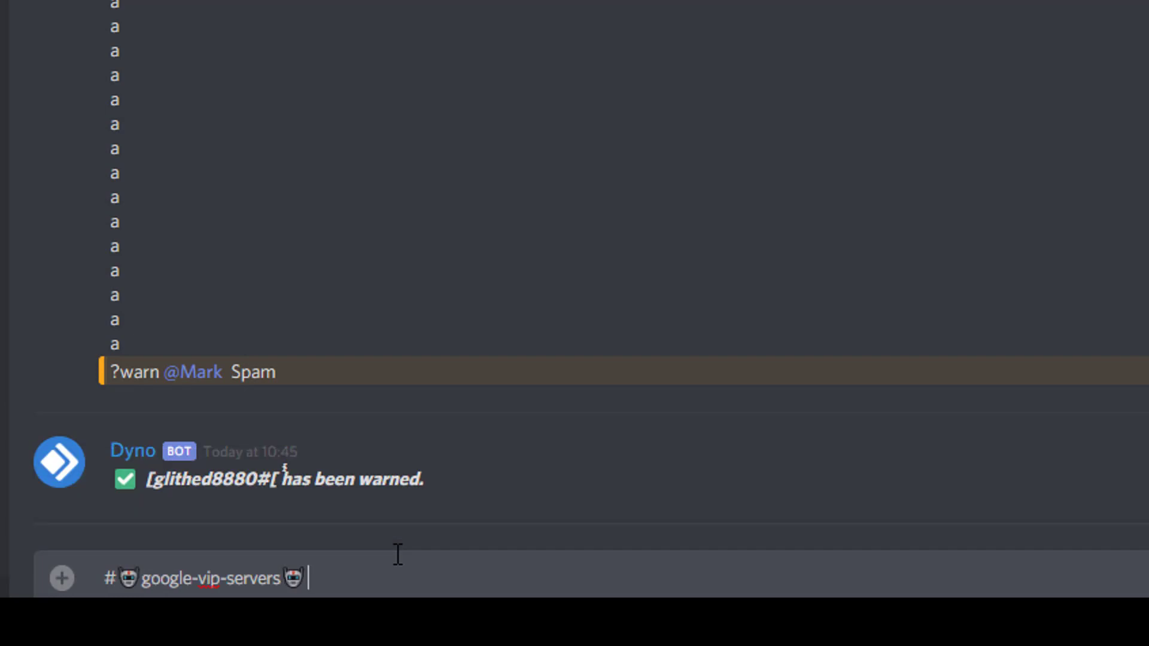
key("Return")
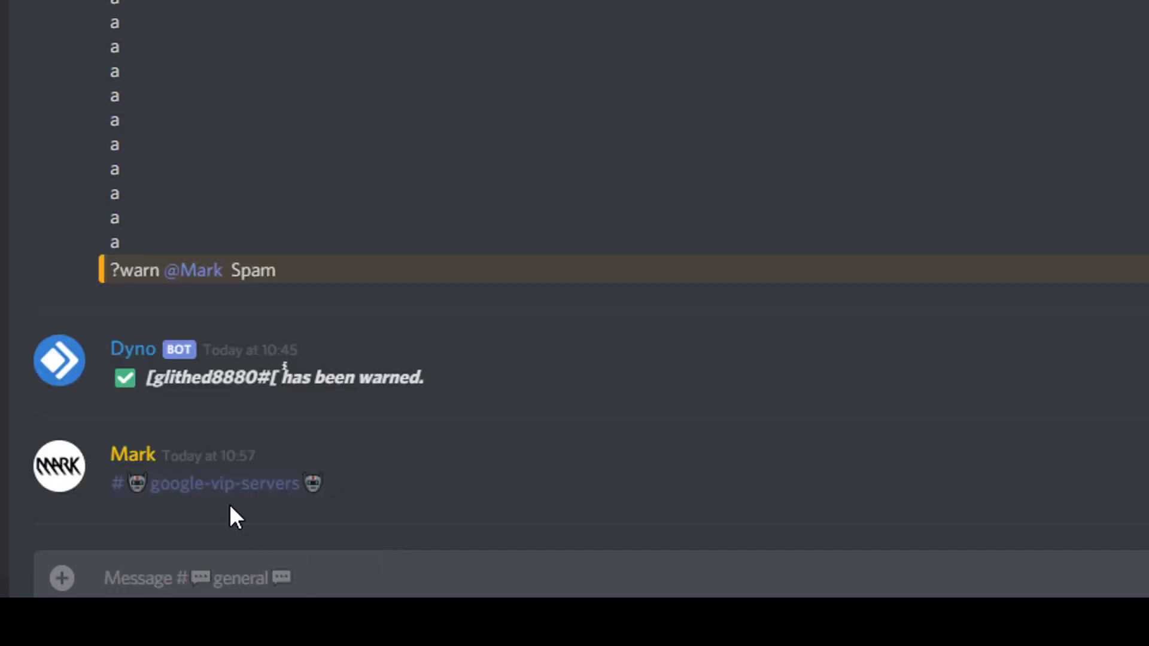
Open google-vip-servers and copy the query inurl:privateserverlinkcode site:roblox.com
triple_click(220, 488)
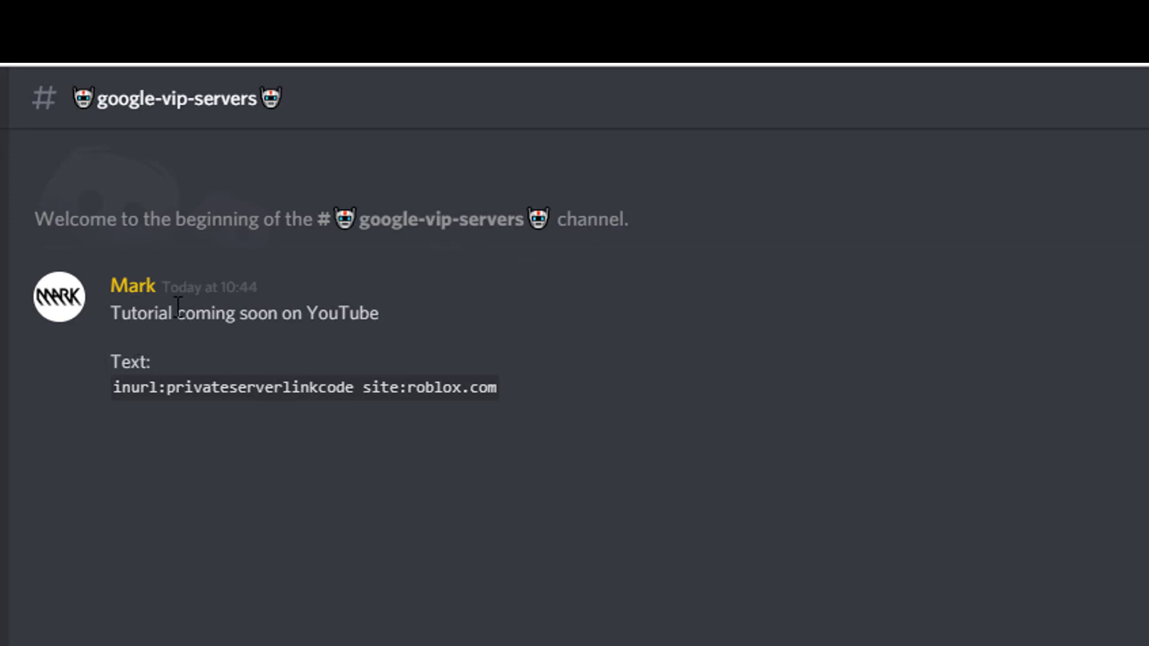
left_click_drag(381, 313, 110, 313)
left_click(244, 312)
left_click_drag(111, 387, 461, 396)
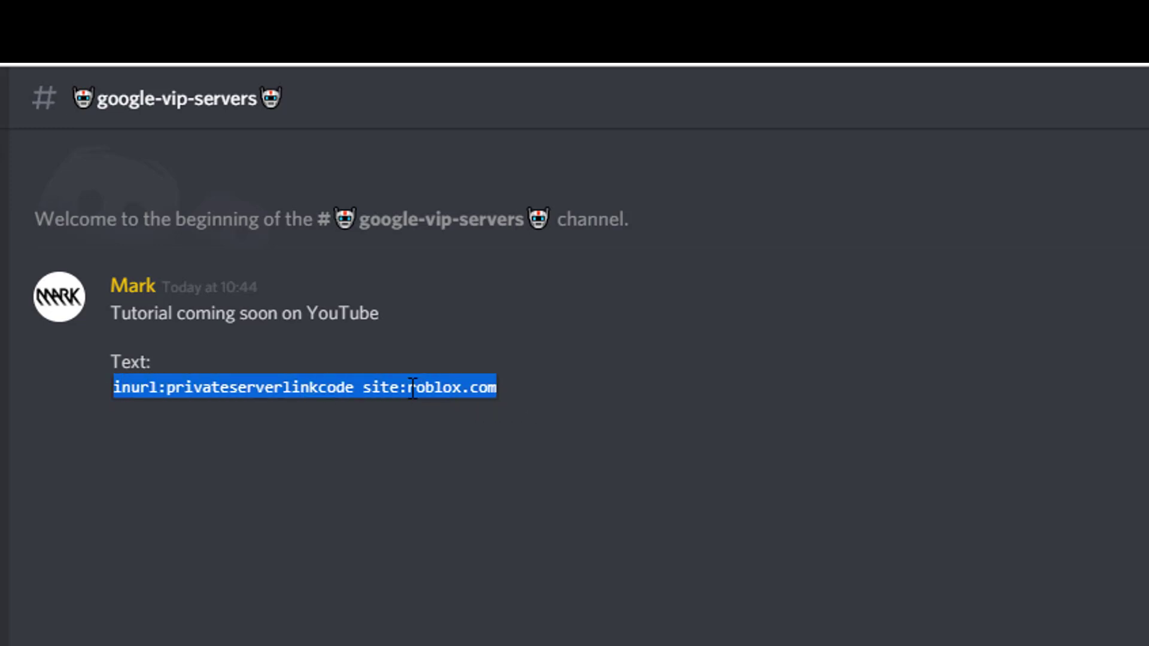
right_click(221, 383)
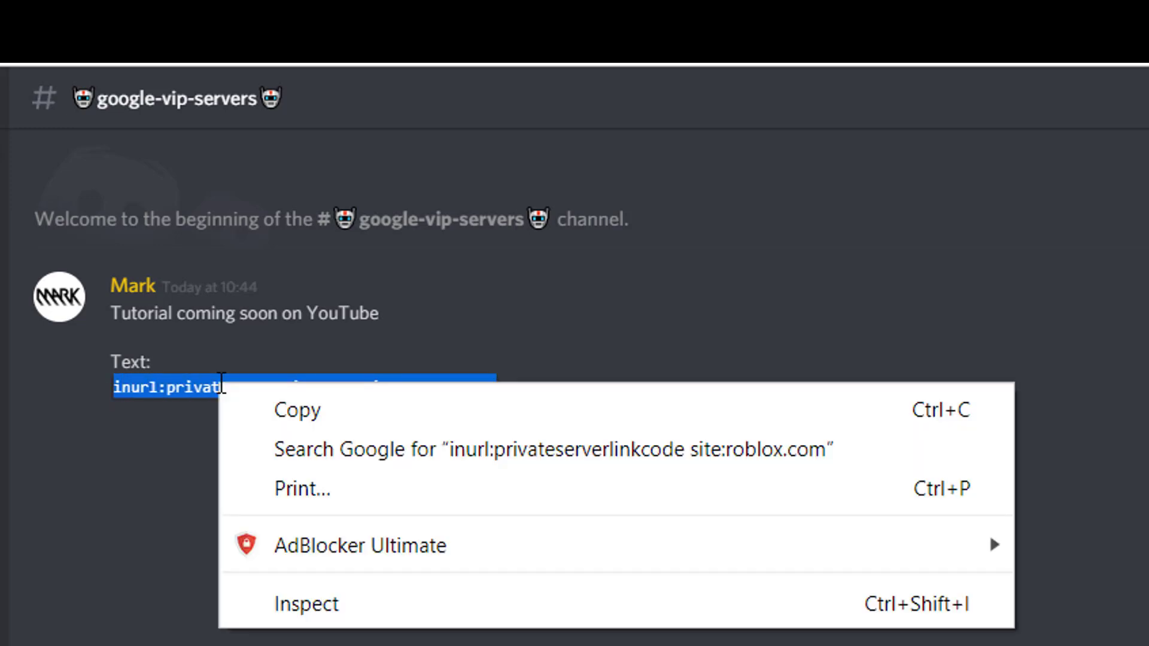
left_click(260, 412)
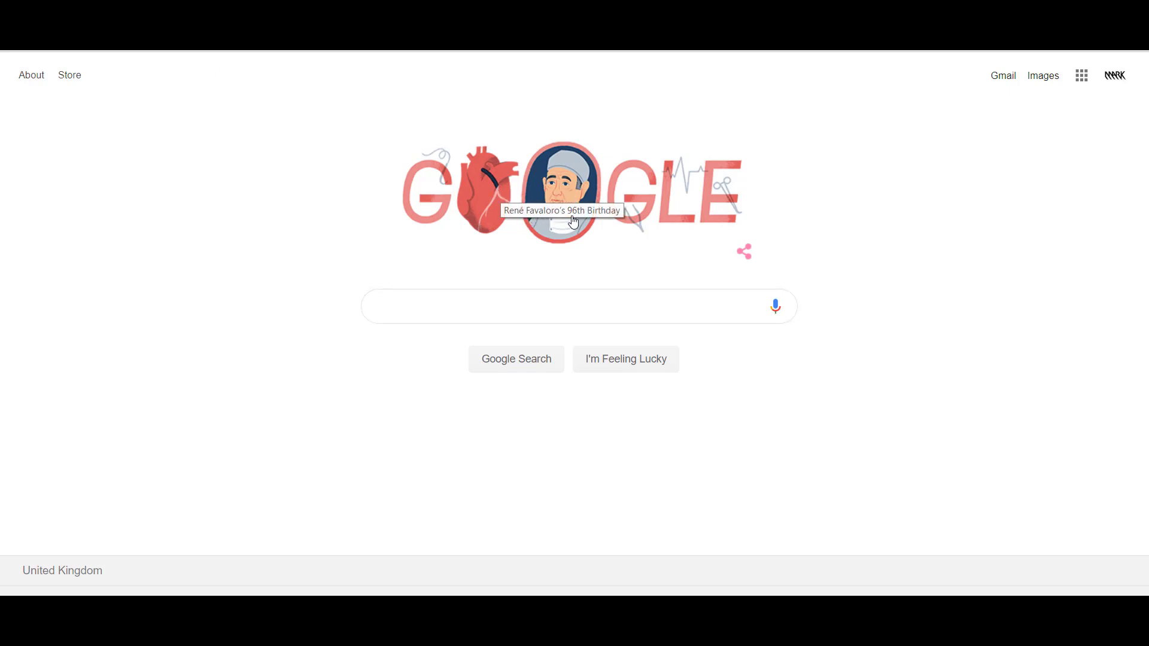
Paste inurl:privateserverlinkcode site:roblox.com into Google and search
left_click(503, 311)
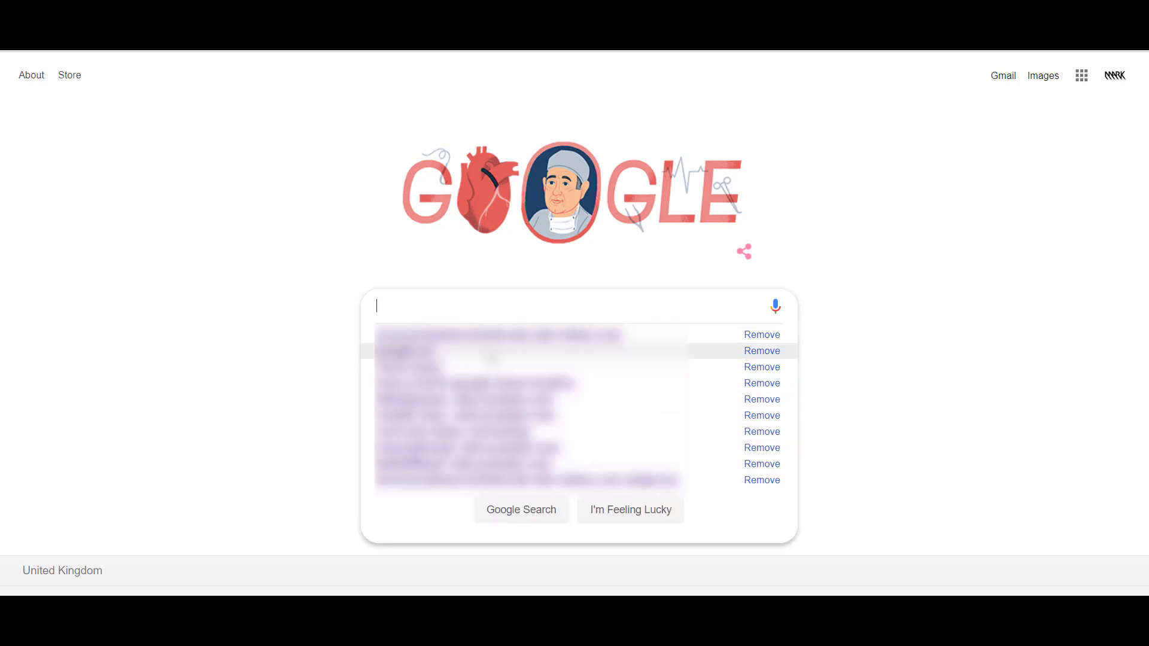
right_click(415, 311)
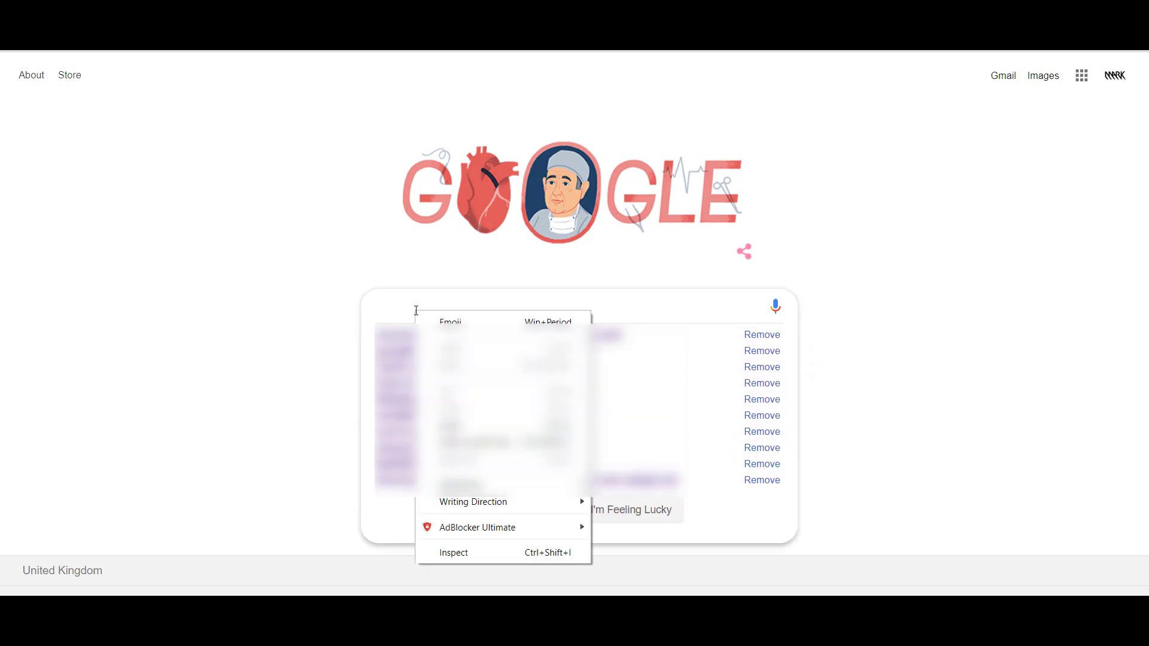
left_click(449, 427)
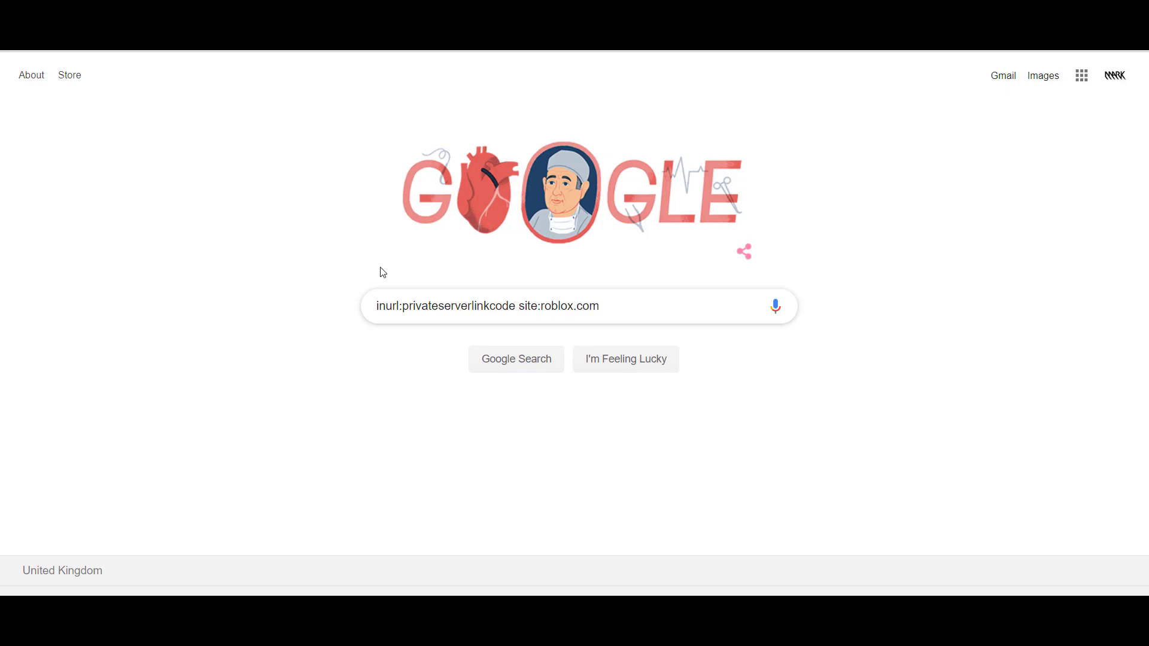
key("Return")
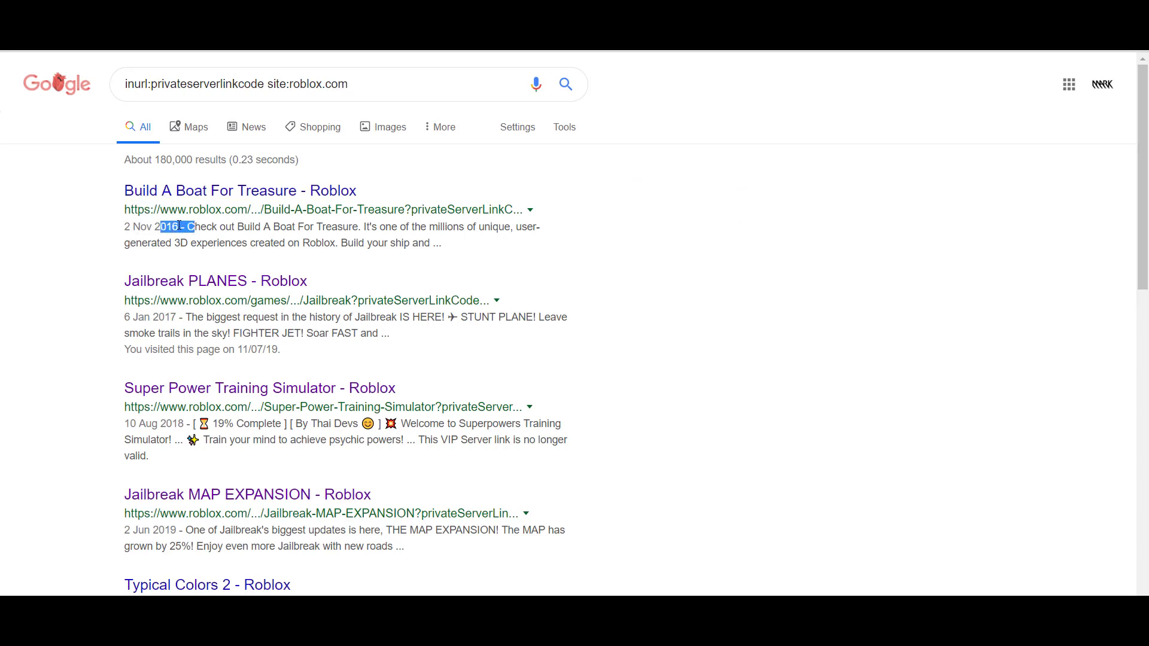
left_click(144, 226)
scroll(103, 323, "down", 1)
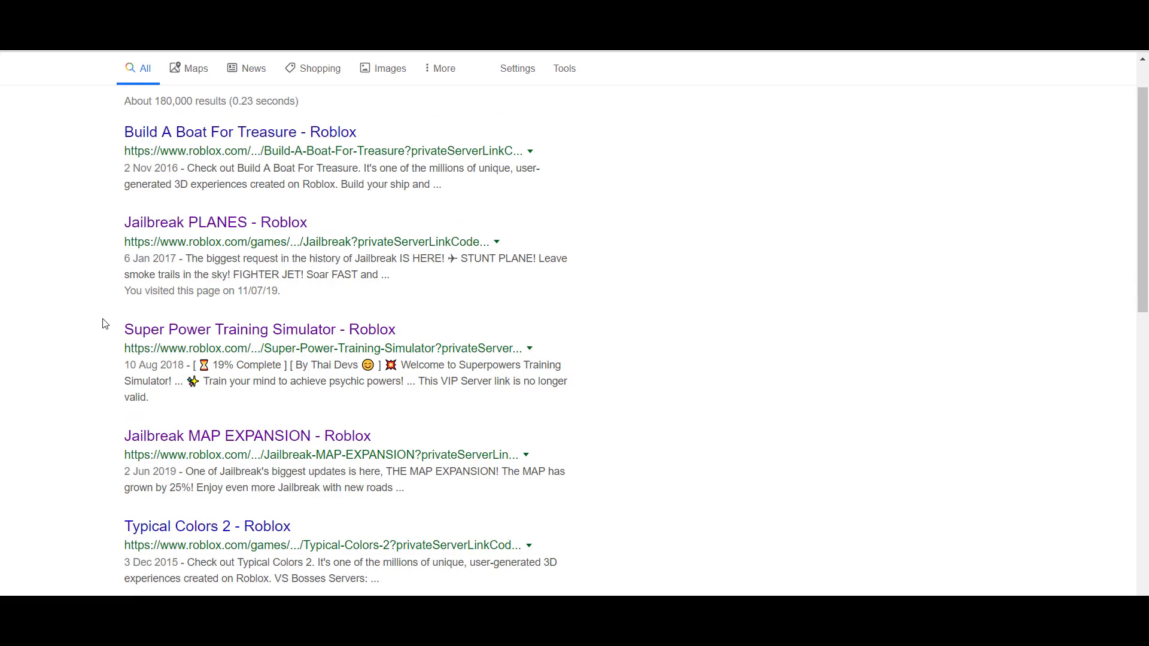
scroll(150, 368, "down", 2)
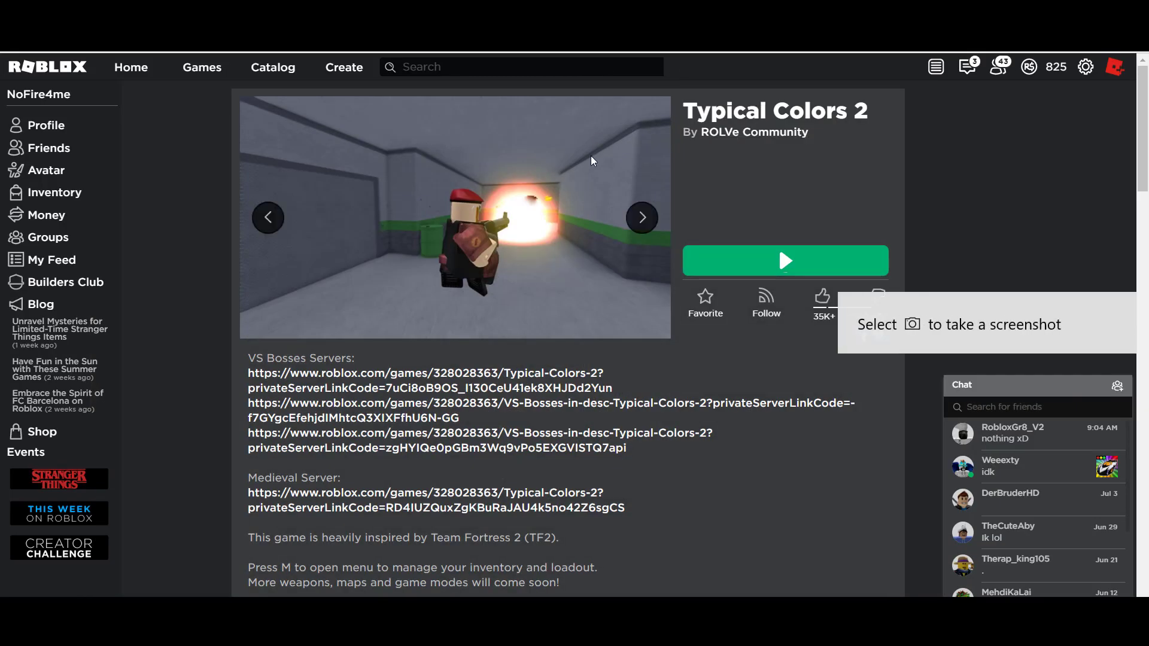
Browse the screenshots, then open Typical Colors 2 from ROLVe Community's Games list
left_click(635, 227)
left_click(634, 228)
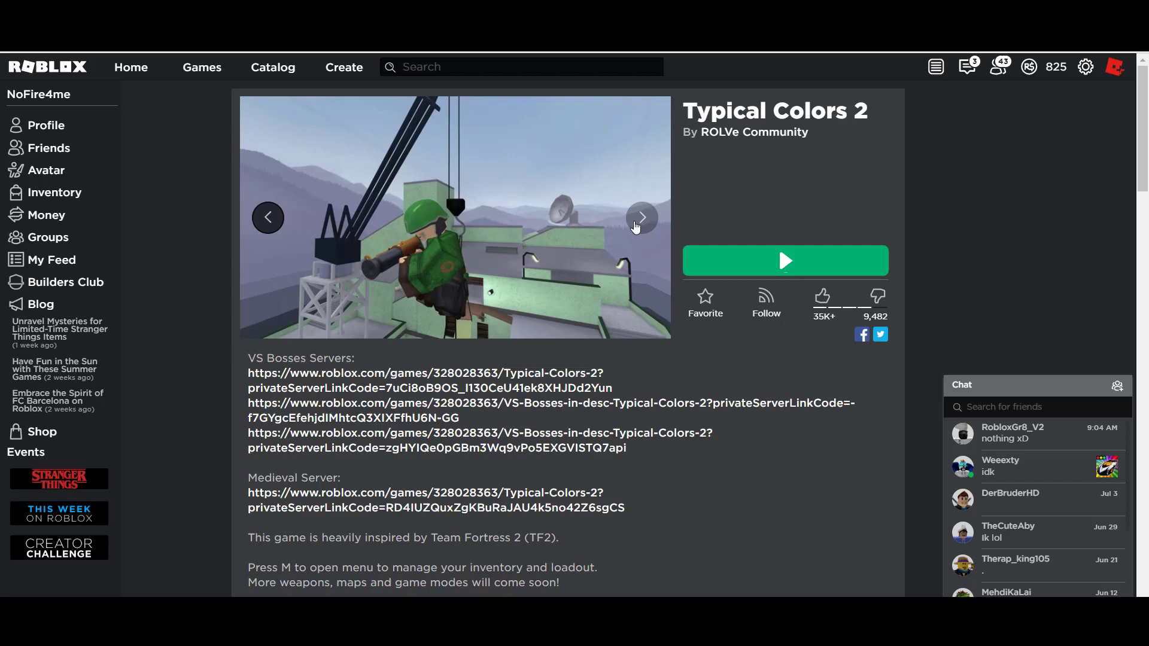
left_click(634, 228)
left_click(1038, 387)
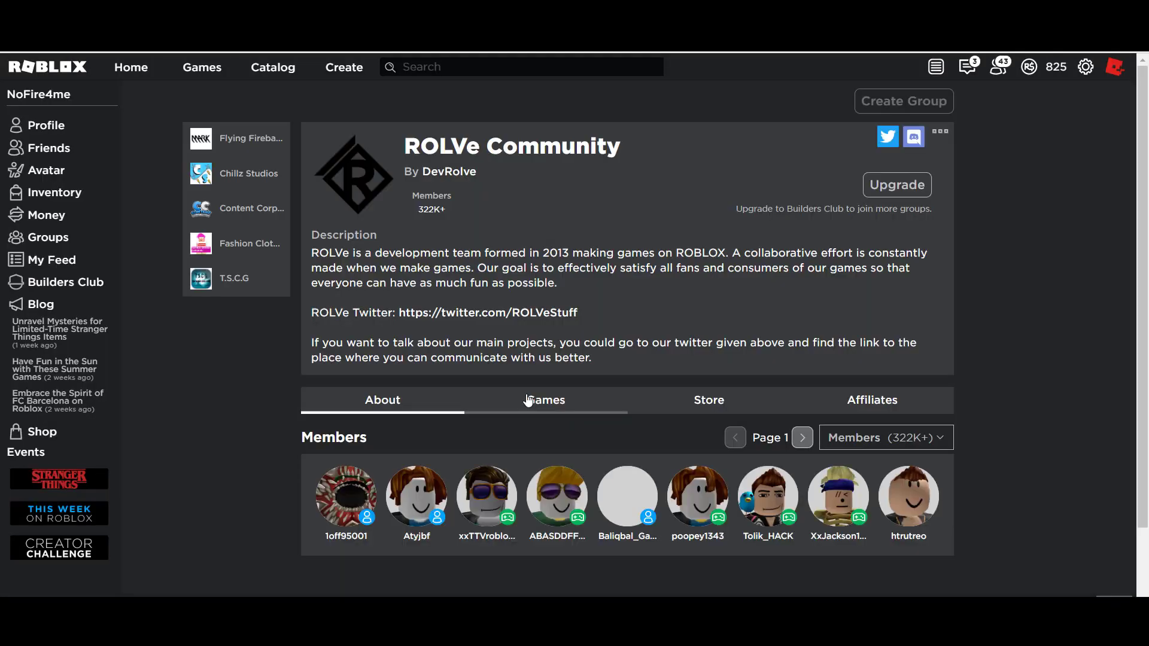
left_click(529, 400)
scroll(547, 480, "down", 1)
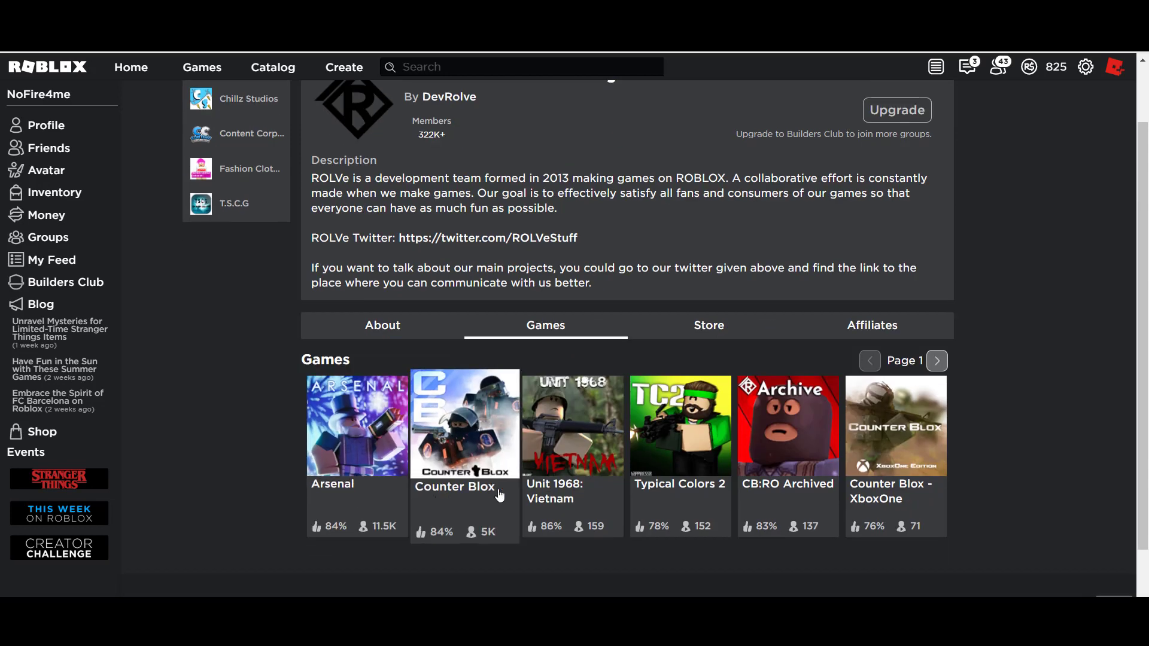
left_click(704, 539)
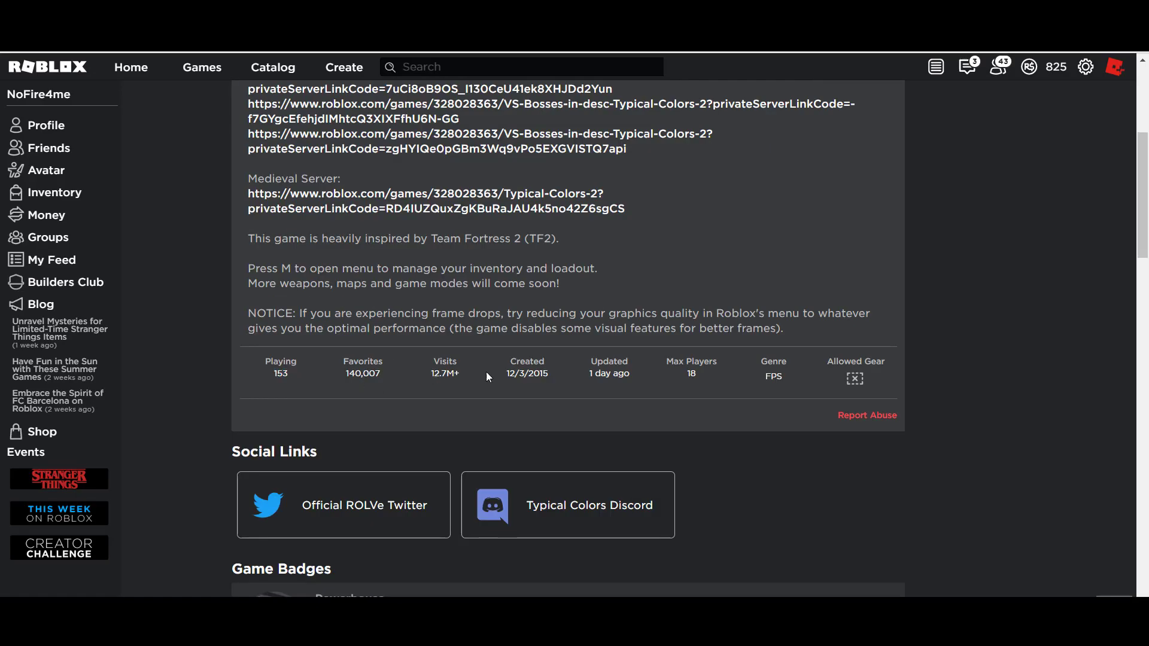
scroll(486, 372, "up", 3)
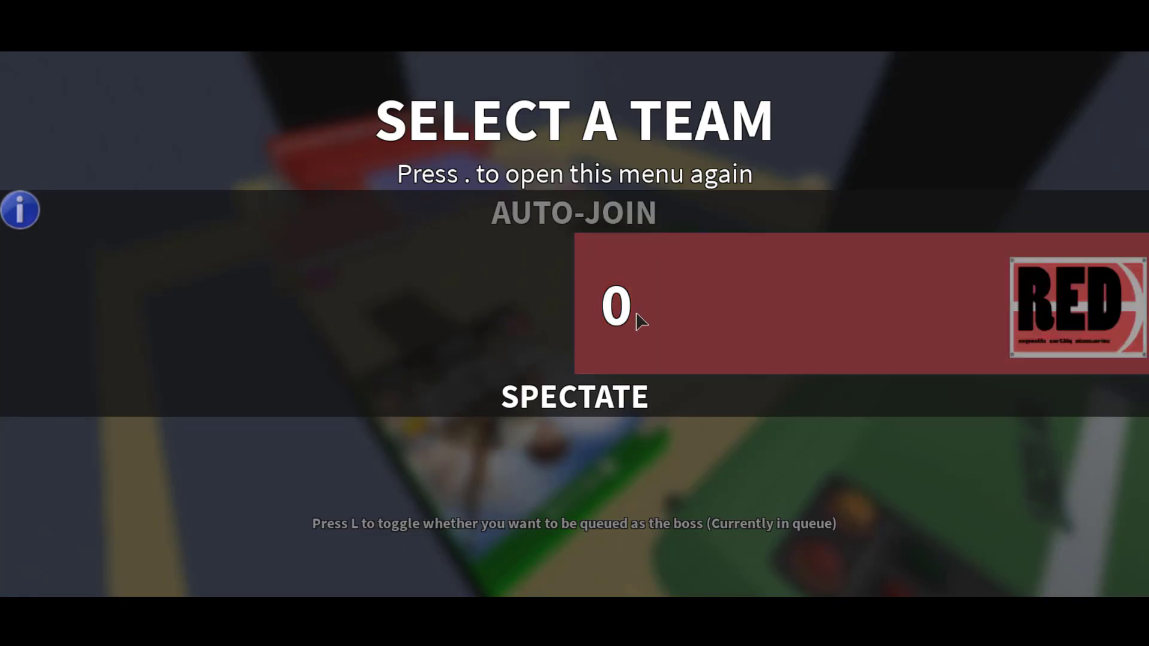
Join RED, switch to the revolver, and fire through the arena round
left_click(638, 319)
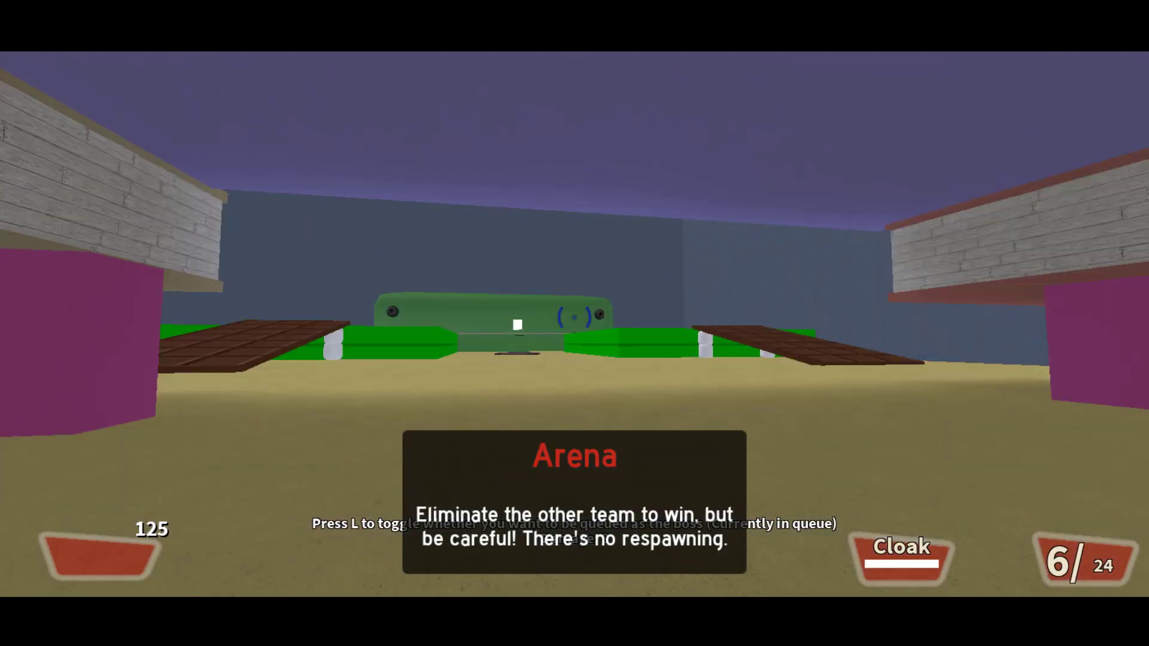
key("3")
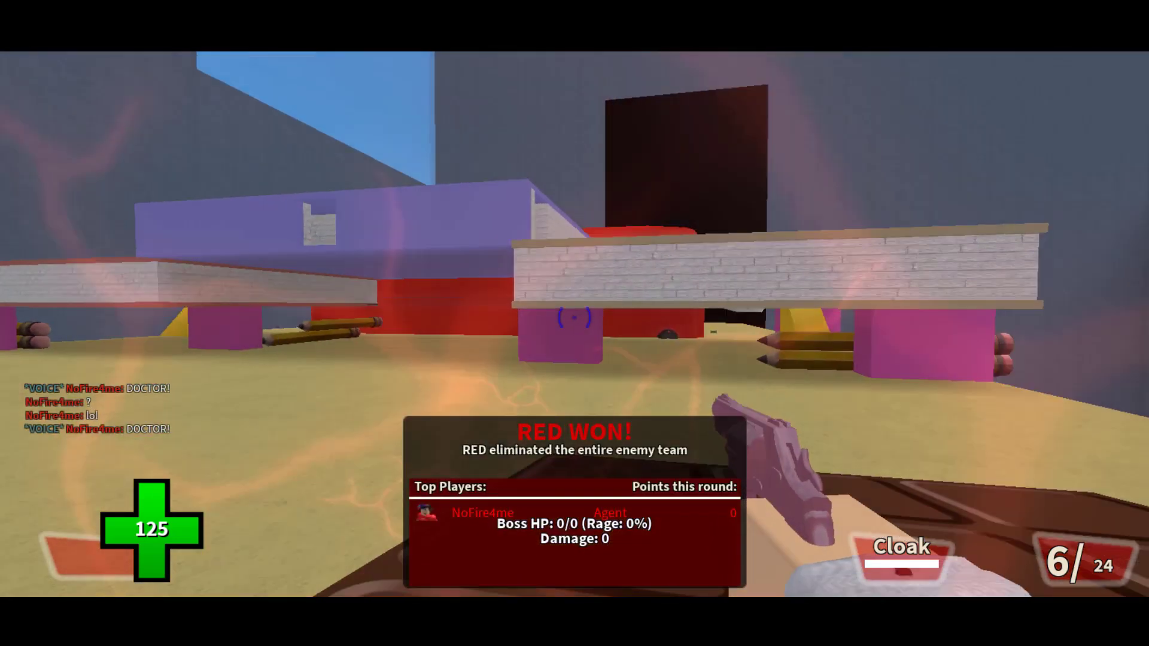
left_click(574, 317)
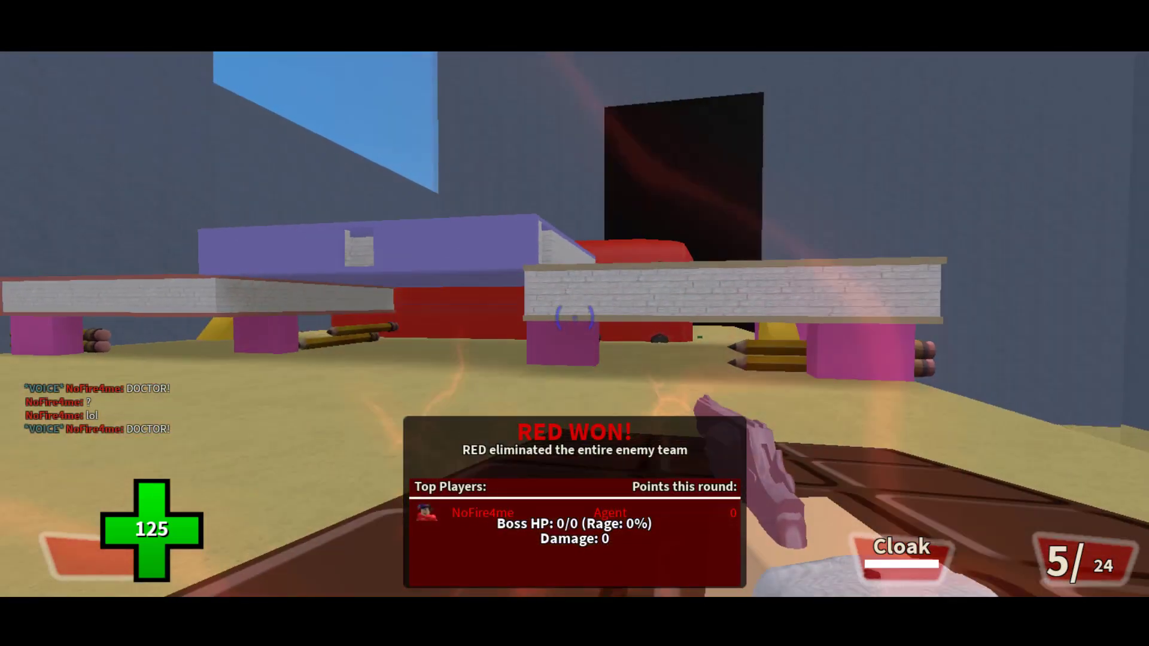
left_click(575, 316)
left_click(574, 316)
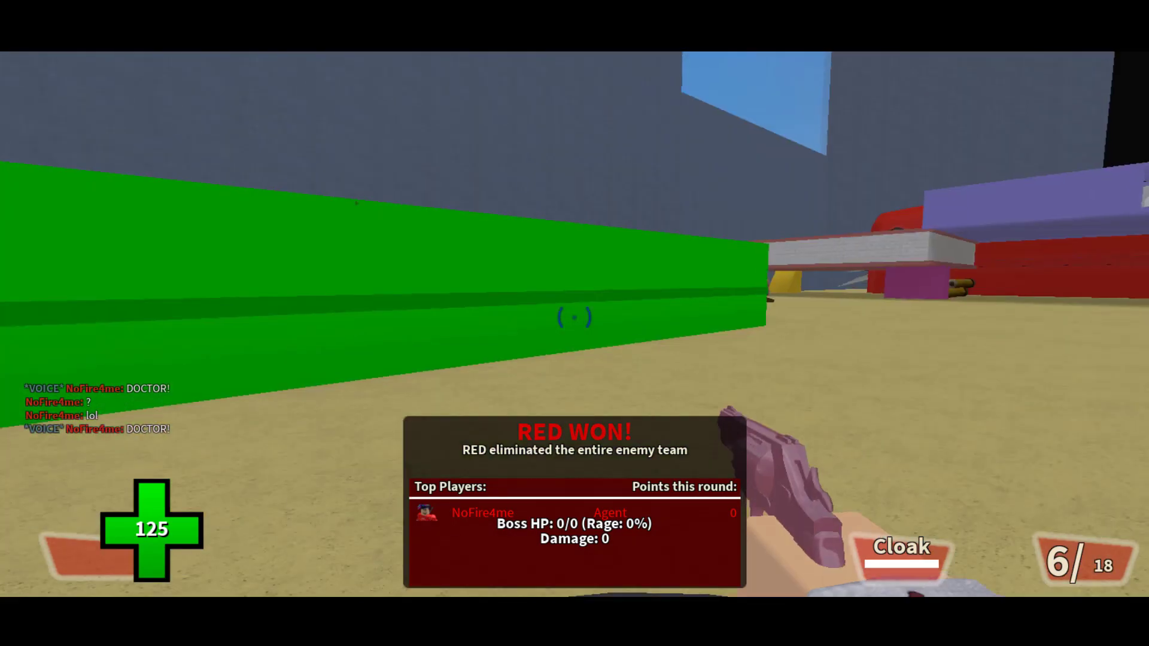
left_click(575, 316)
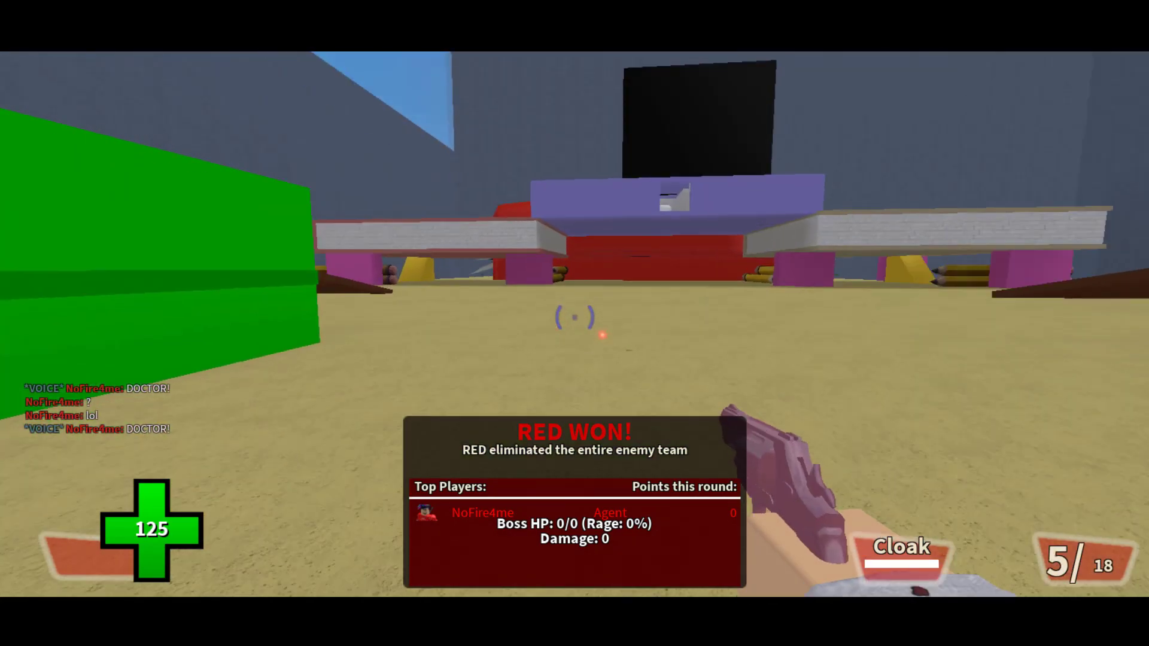
left_click(575, 317)
left_click(575, 317)
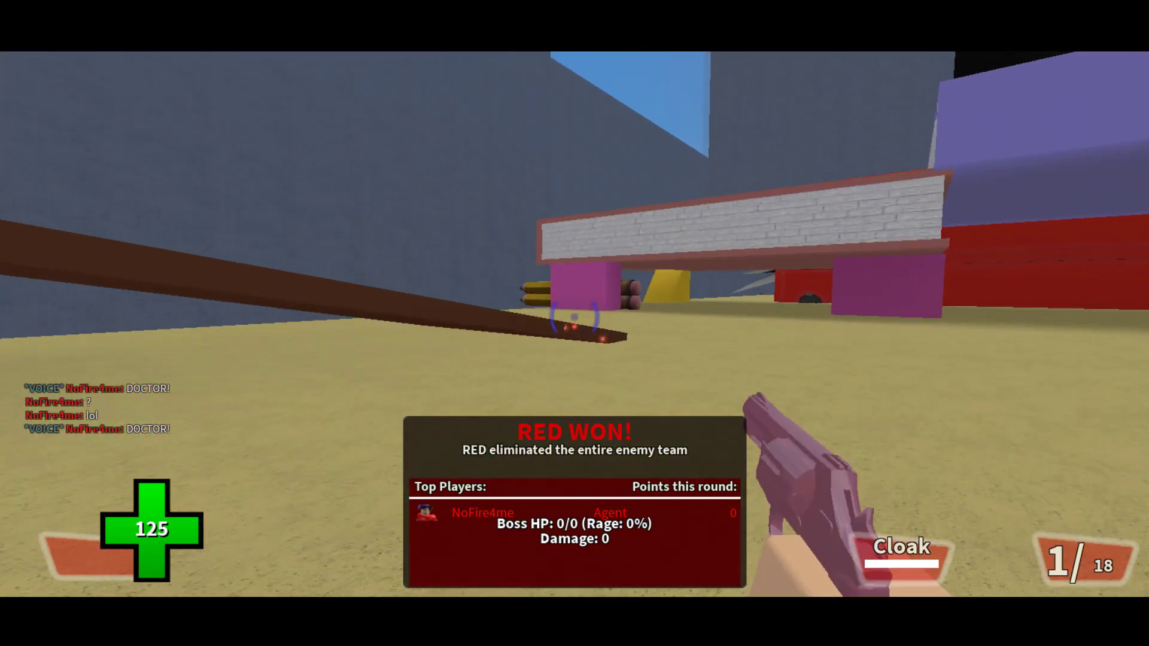
left_click(574, 316)
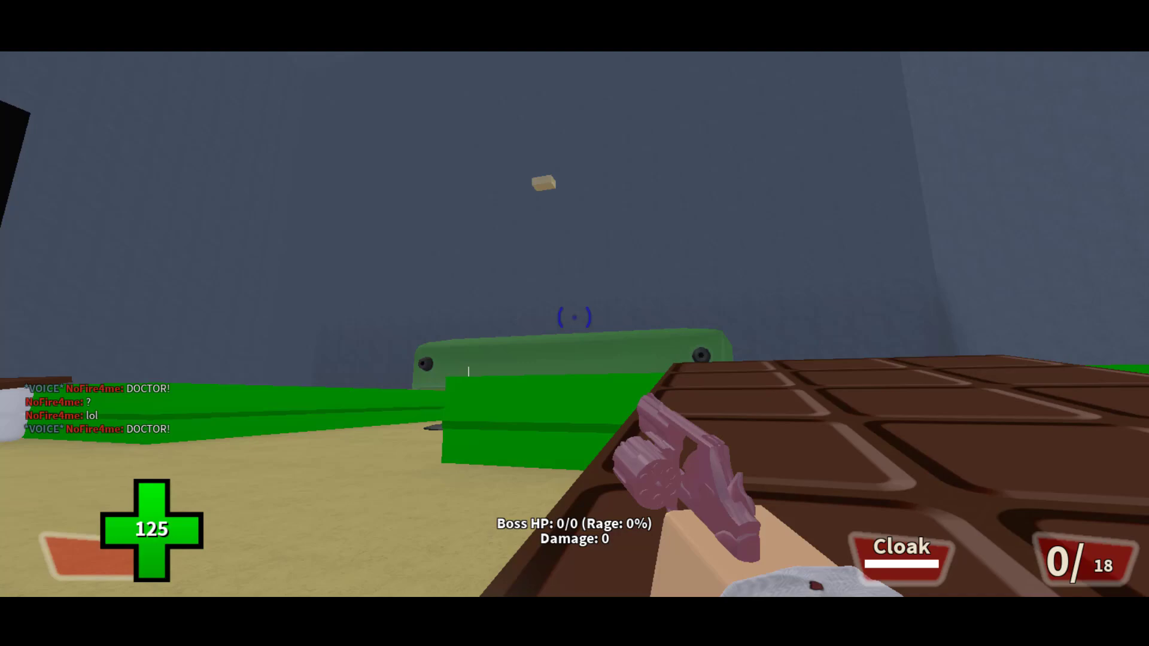
left_click(574, 316)
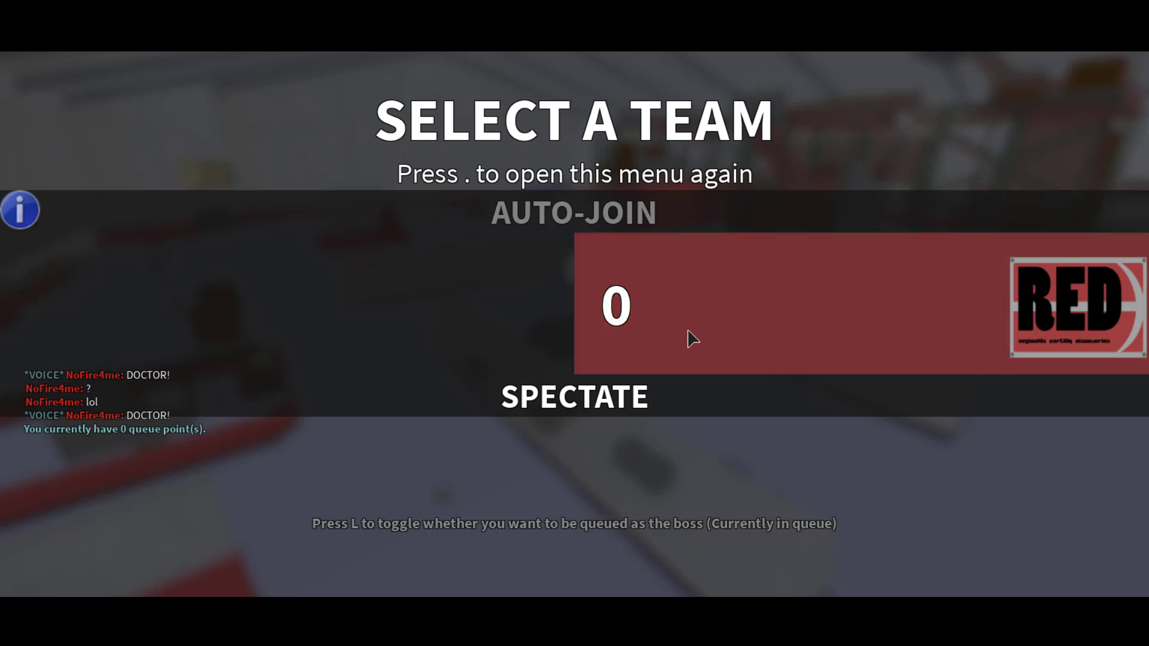
Respawn on RED as Brute, walk toward the ROLVE wall, then open the menu to leave
left_click(688, 336)
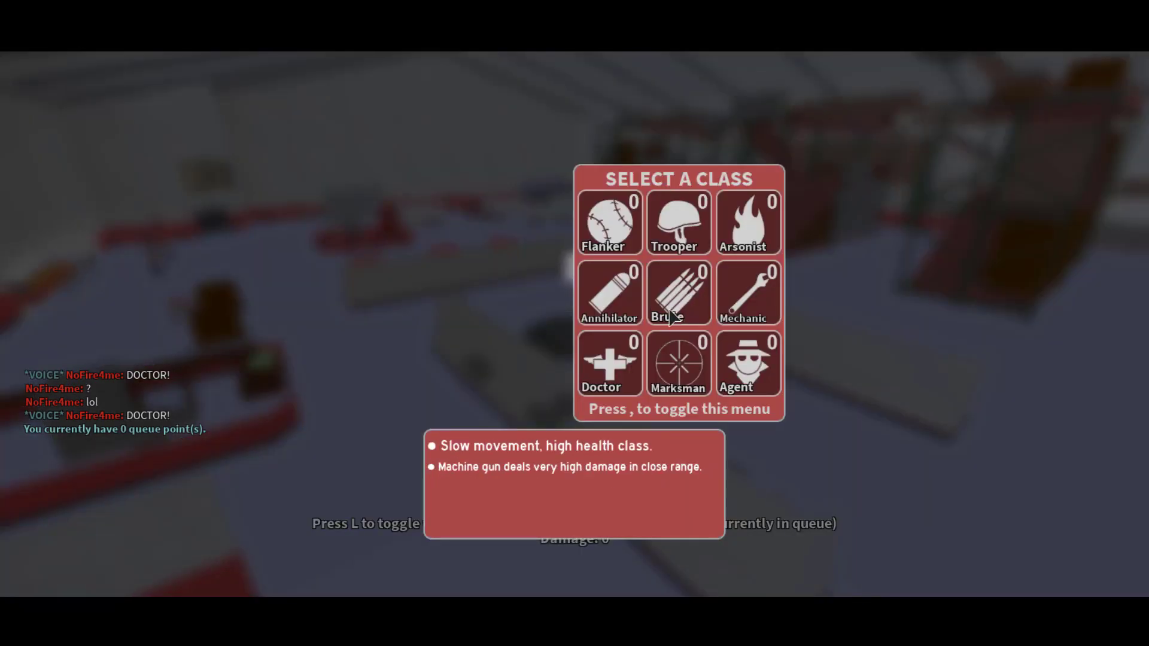
left_click(625, 305)
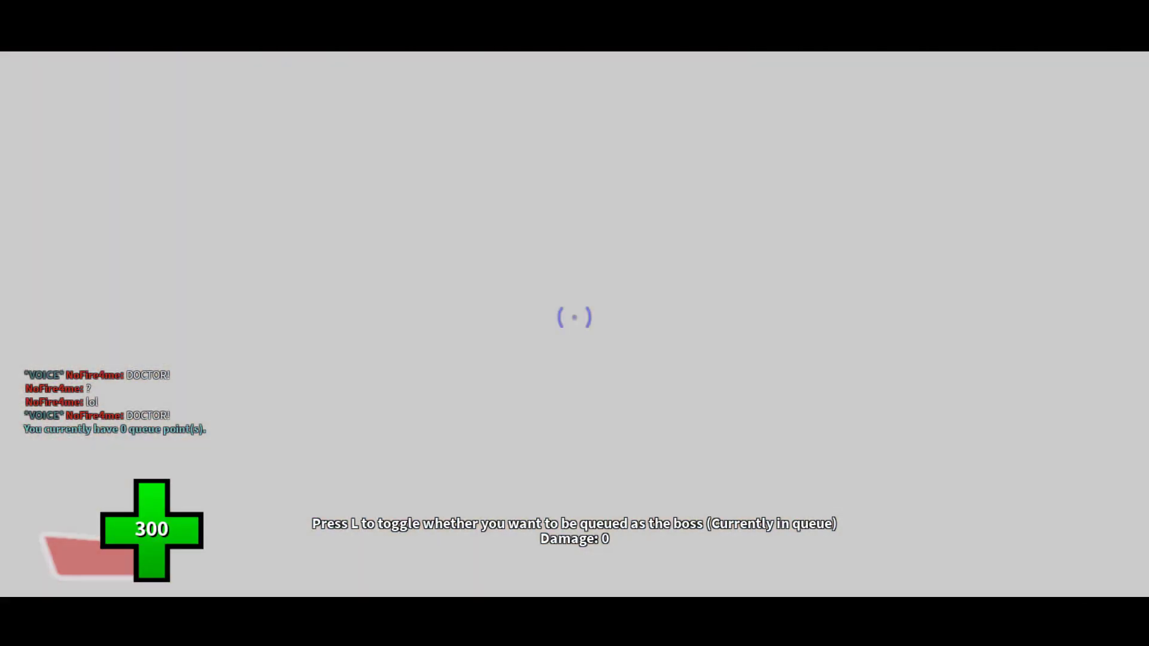
key("w")
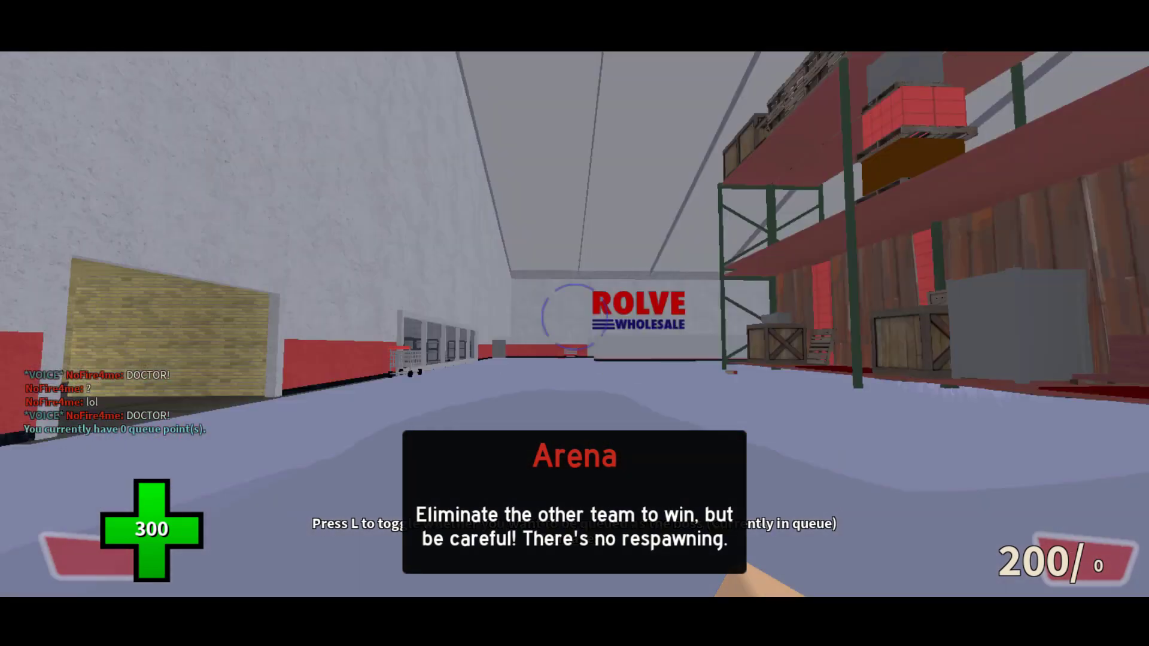
key("w")
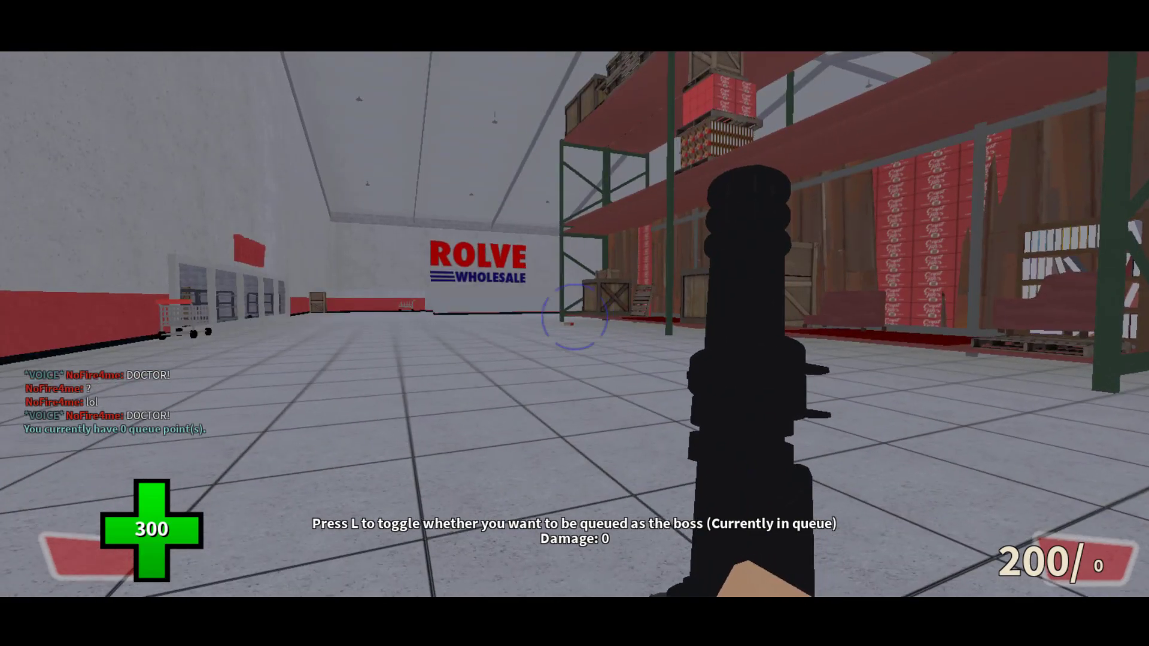
key("Escape")
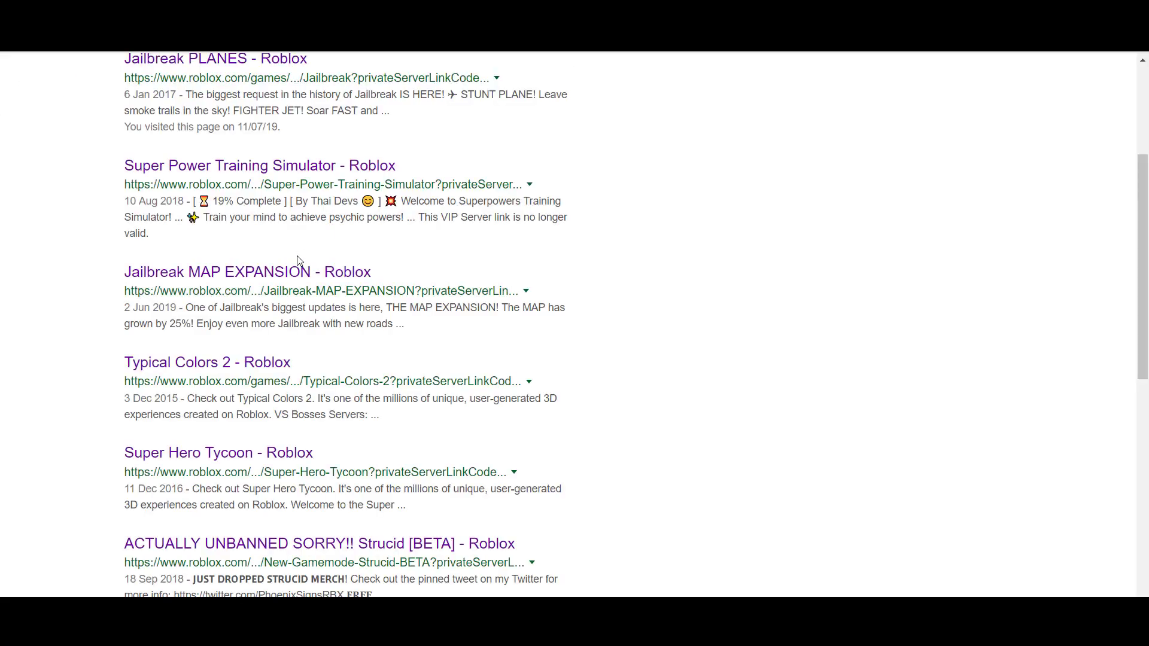
scroll(300, 260, "up", 3)
Open the Build A Boat For Treasure result from the Google results
right_click(225, 196)
left_click(269, 241)
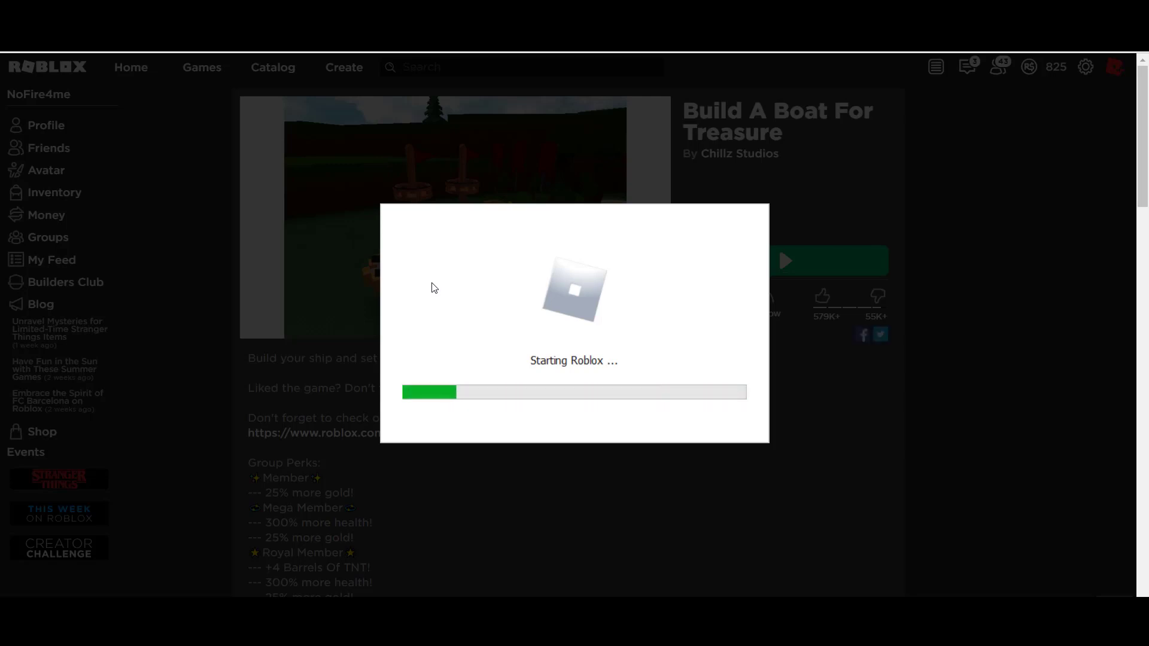
Go back in the browser while Build A Boat For Treasure loads
key("alt+Left")
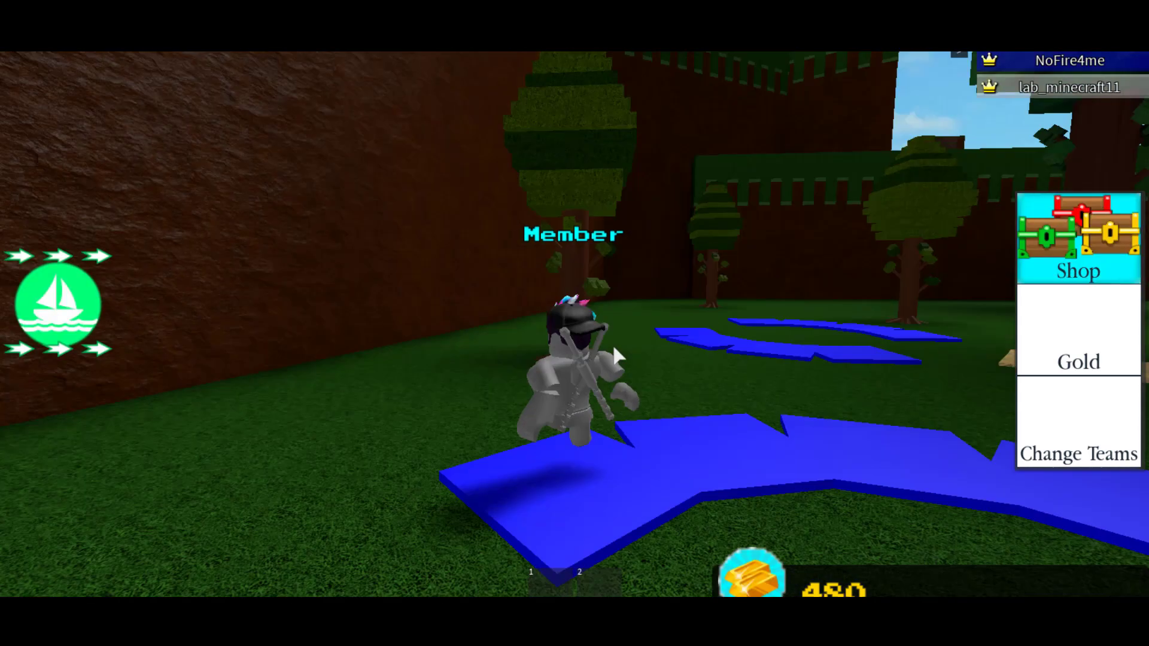
key("Escape")
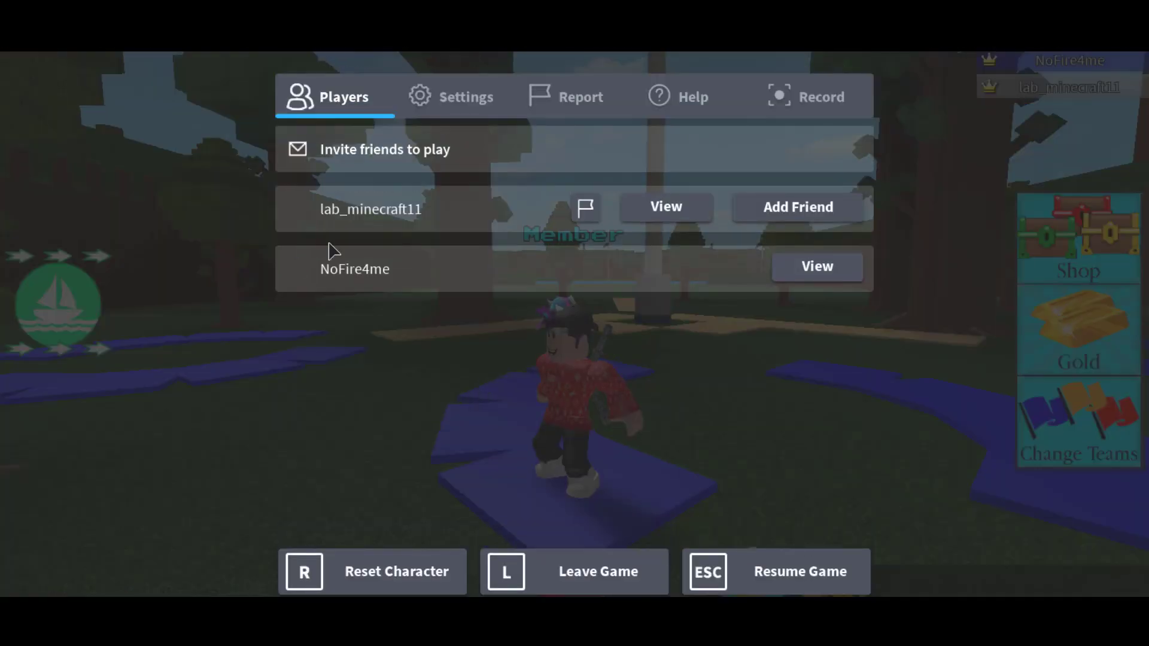
key("Escape")
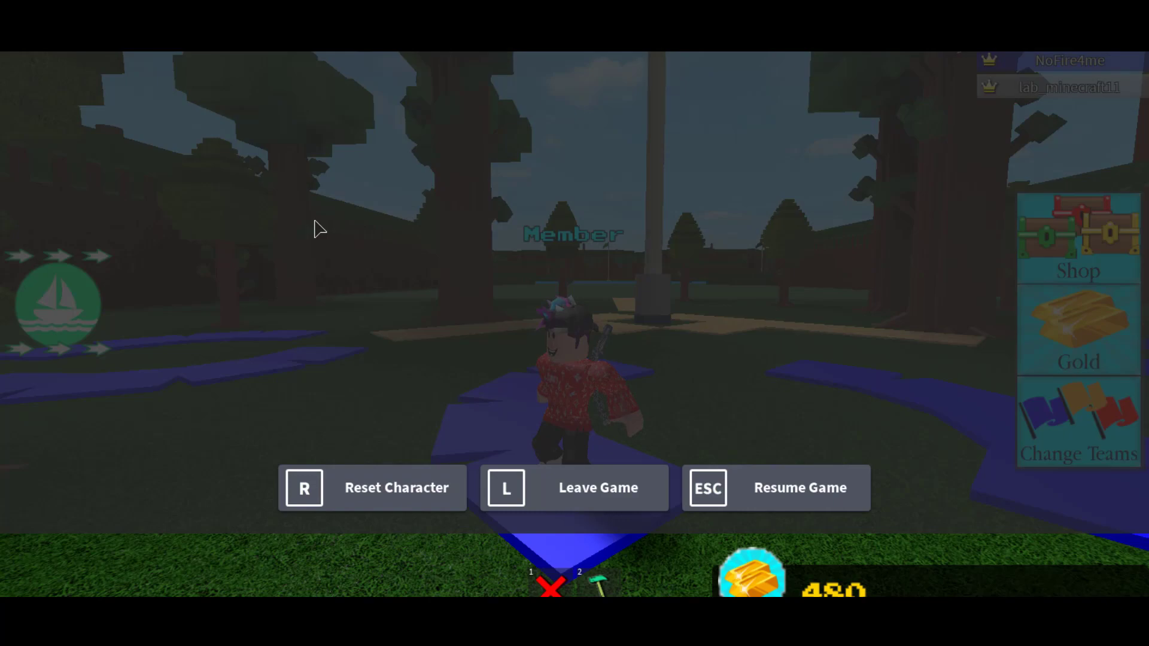
scroll(698, 419, "up", 5)
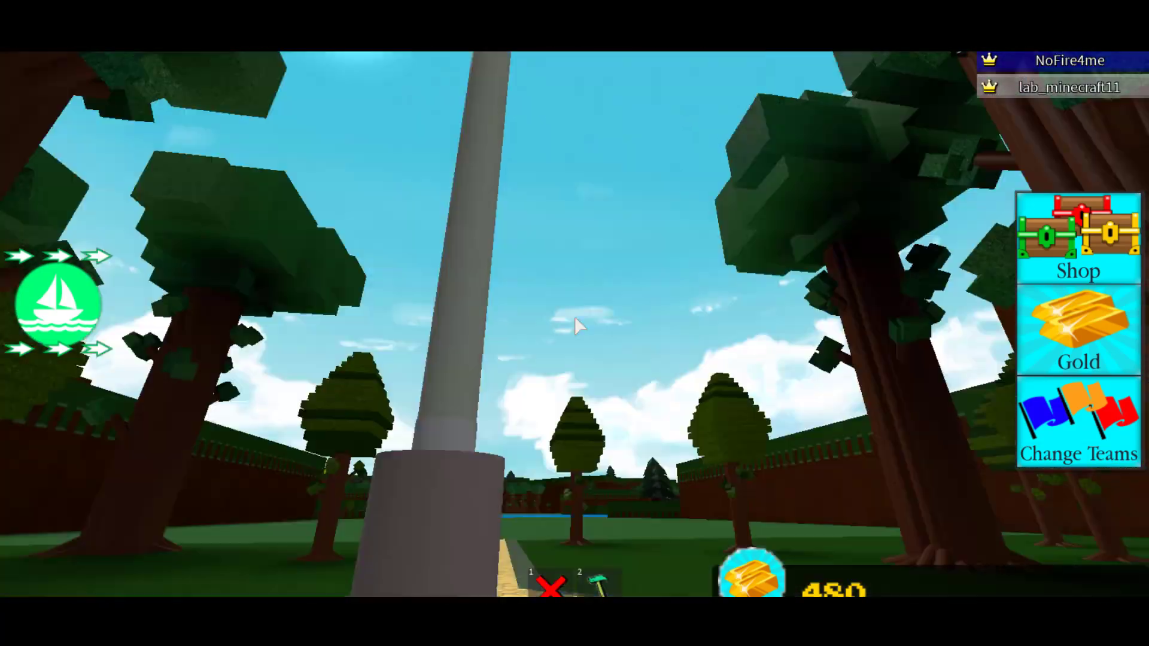
scroll(574, 317, "down", 5)
key("Escape")
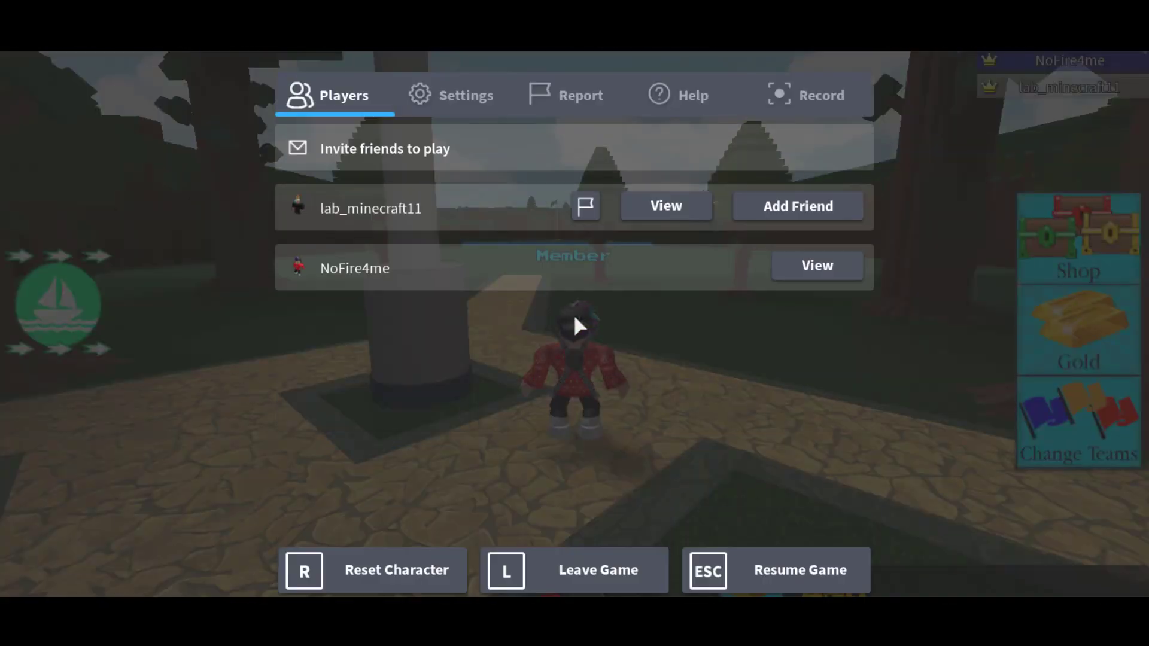
key("Escape")
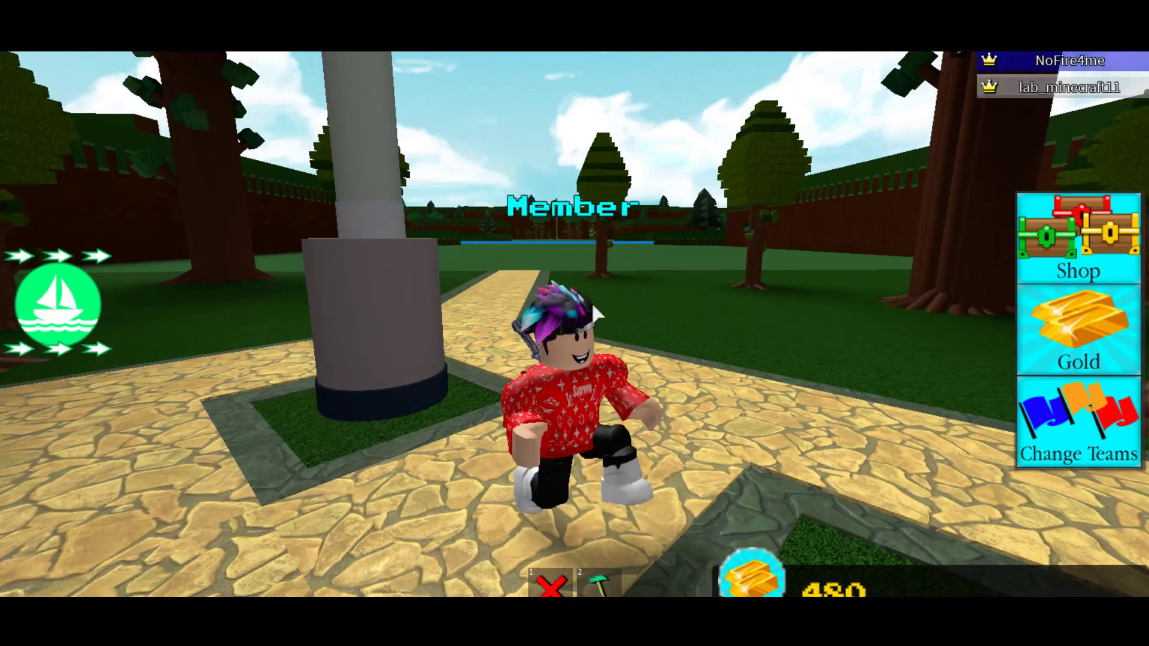
Equip the jetpack from the building inventory and lift off
key("2")
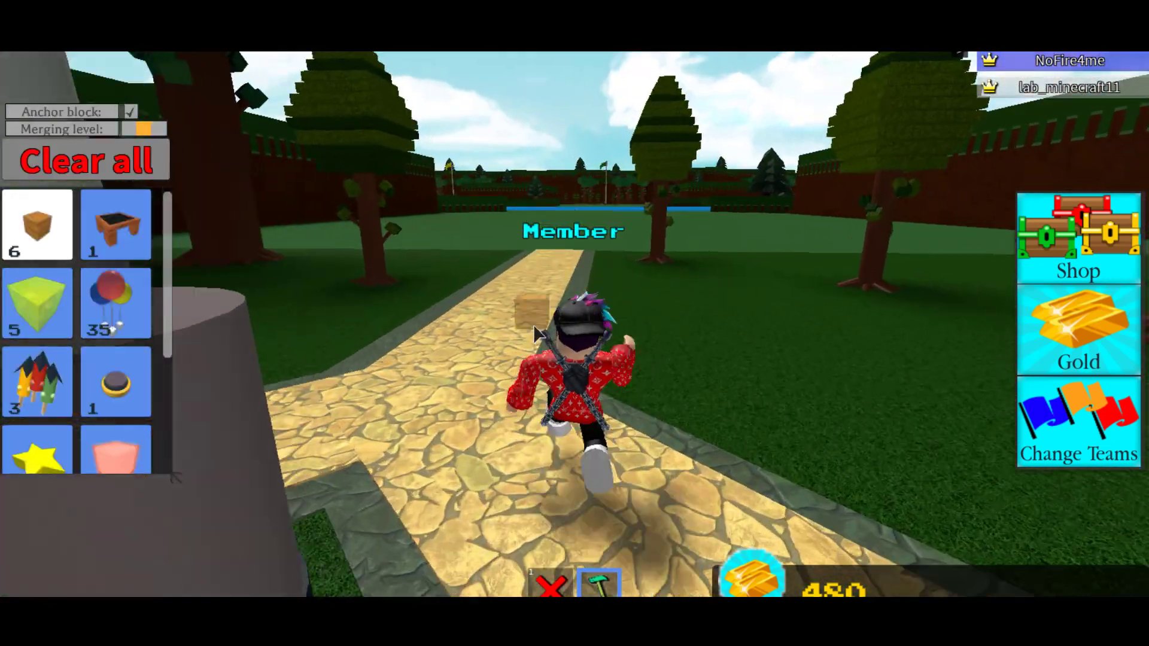
scroll(67, 364, "down", 3)
key("w")
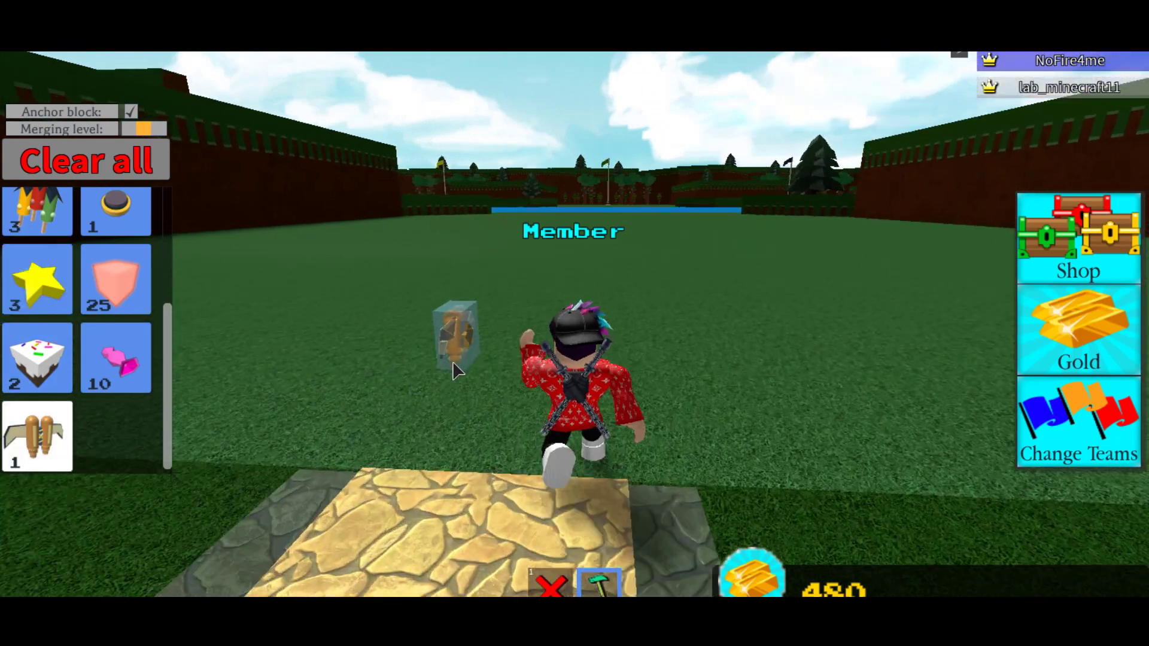
left_click(444, 346)
key("2")
key("w")
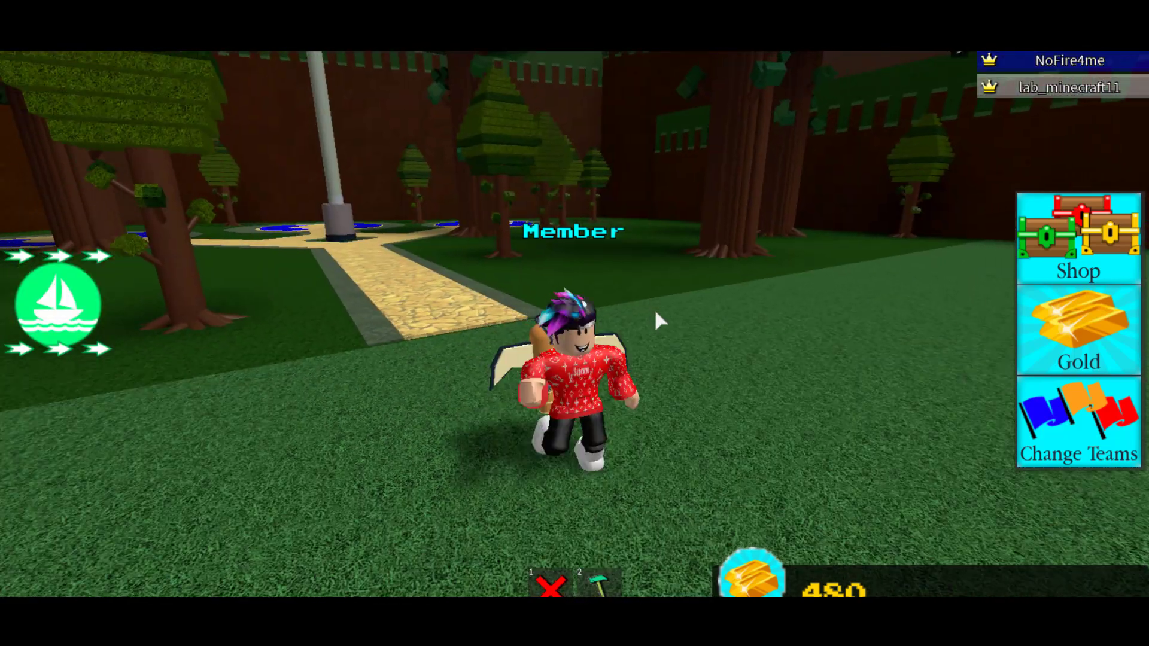
key("space")
Fly the jetpack over the wall toward the river
key("w")
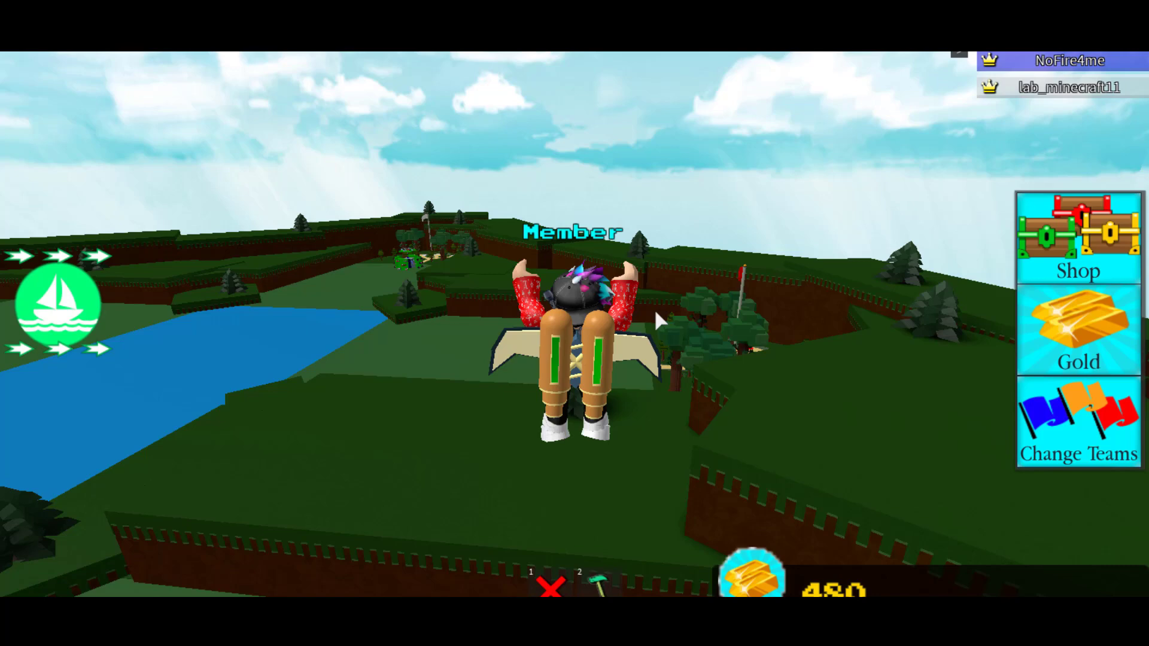
key("d")
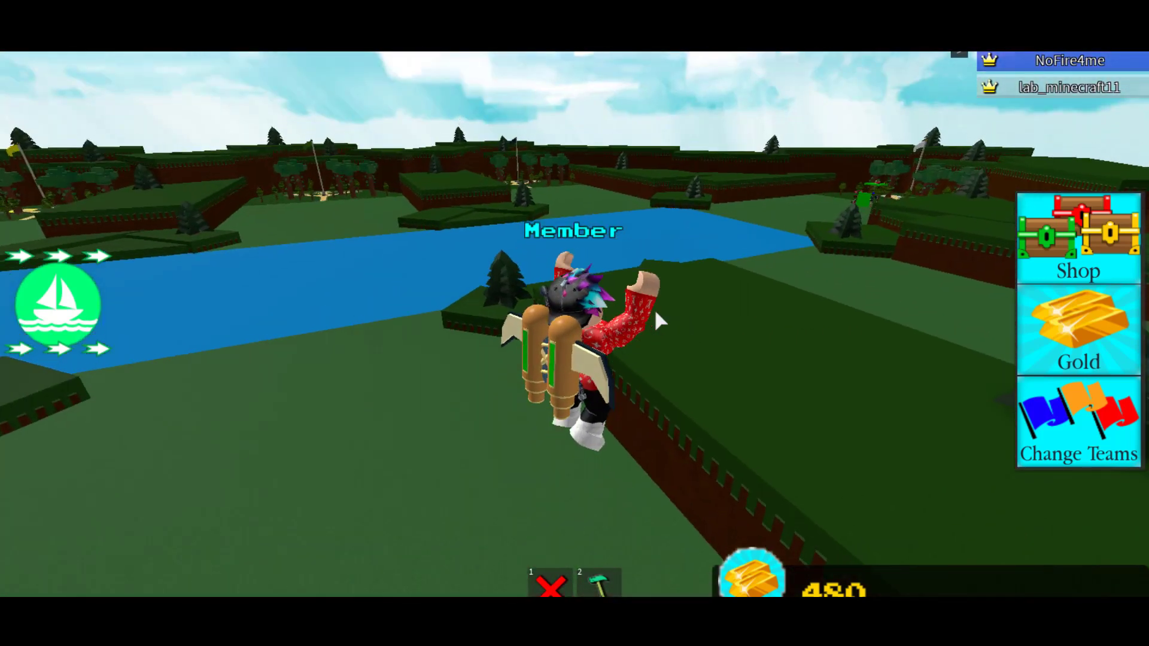
key("space")
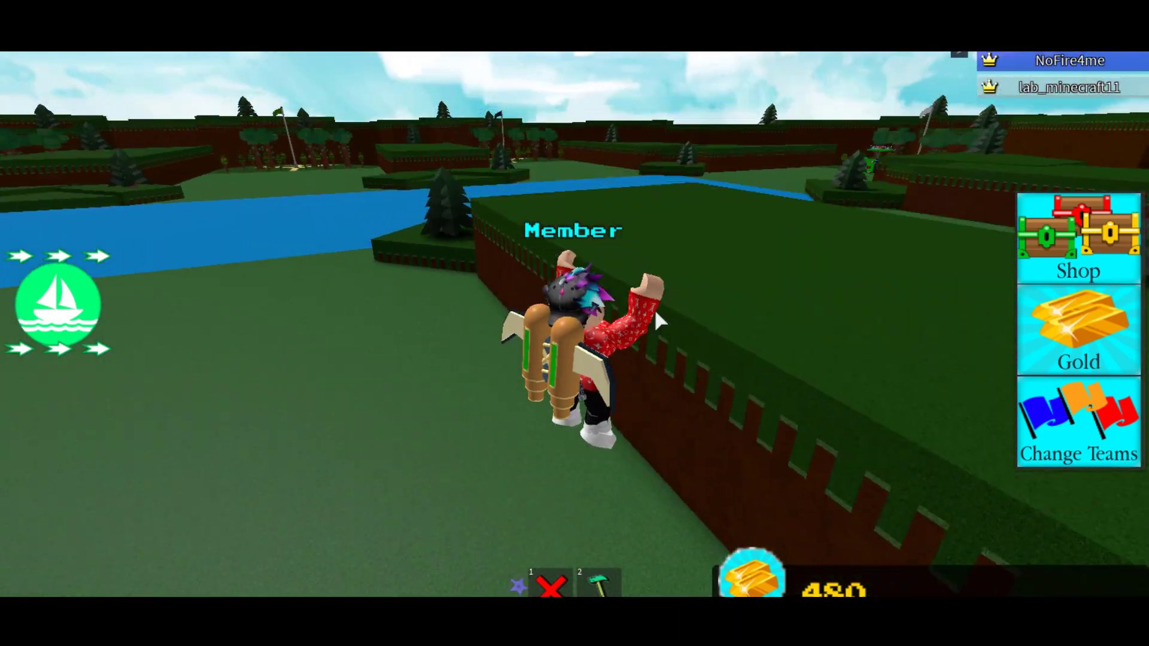
key("w")
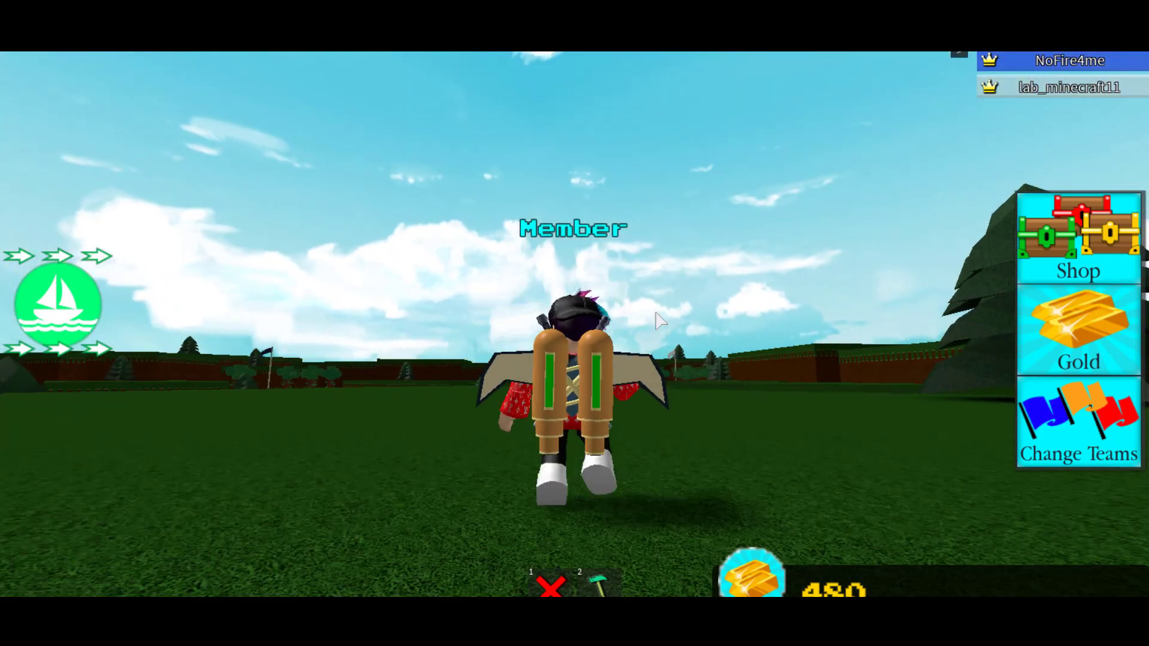
scroll(657, 313, "up", 3)
key("s")
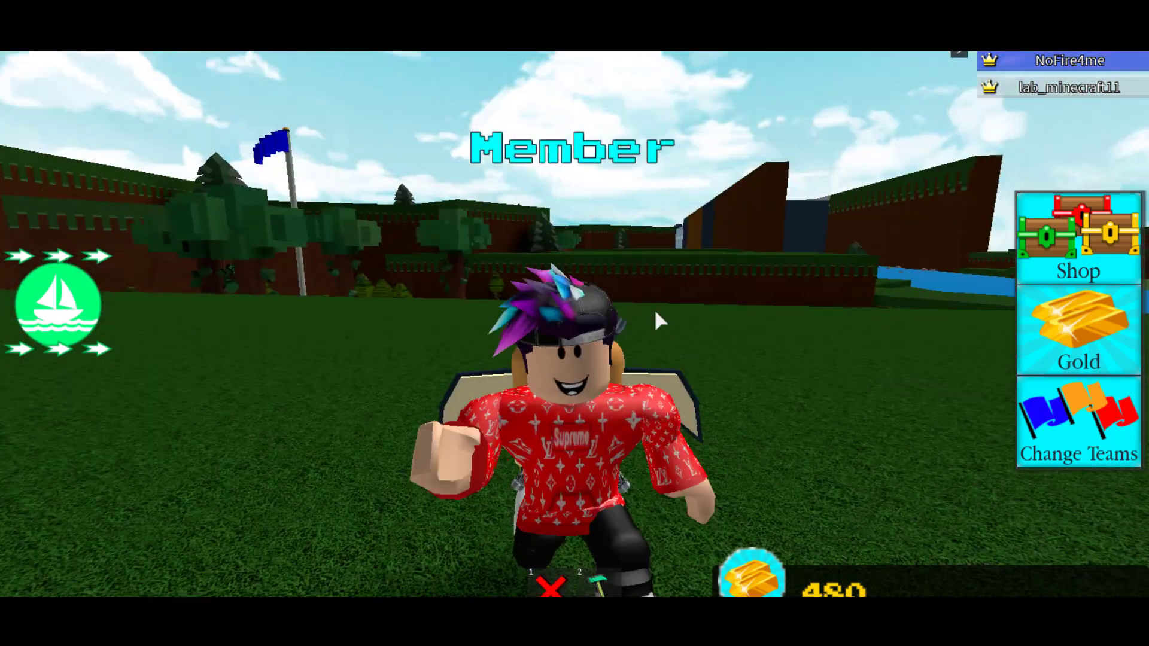
scroll(658, 320, "down", 3)
Run across the grass, opening and closing the Gold purchase panel
key("w")
scroll(656, 320, "down", 5)
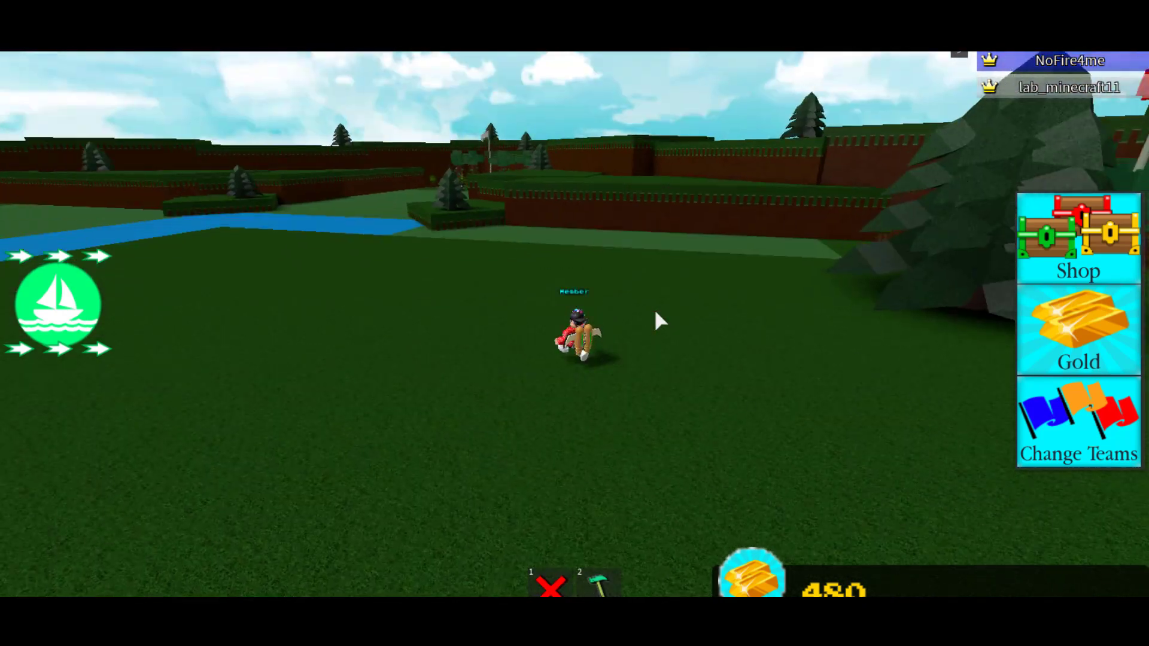
left_click(1077, 328)
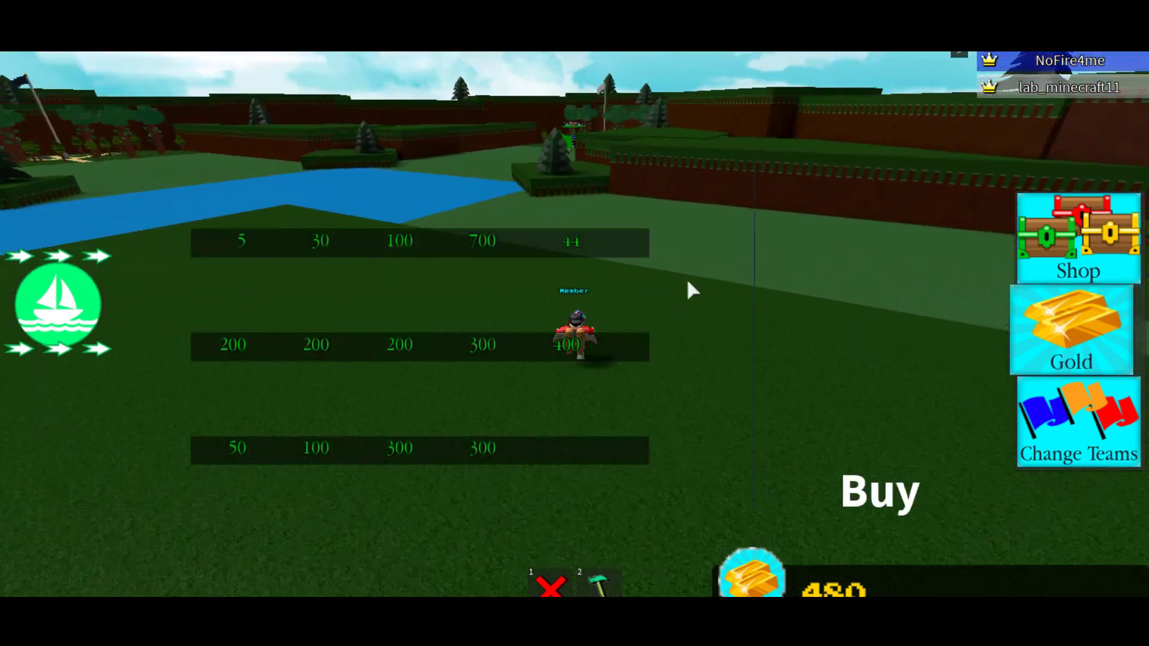
left_click(956, 98)
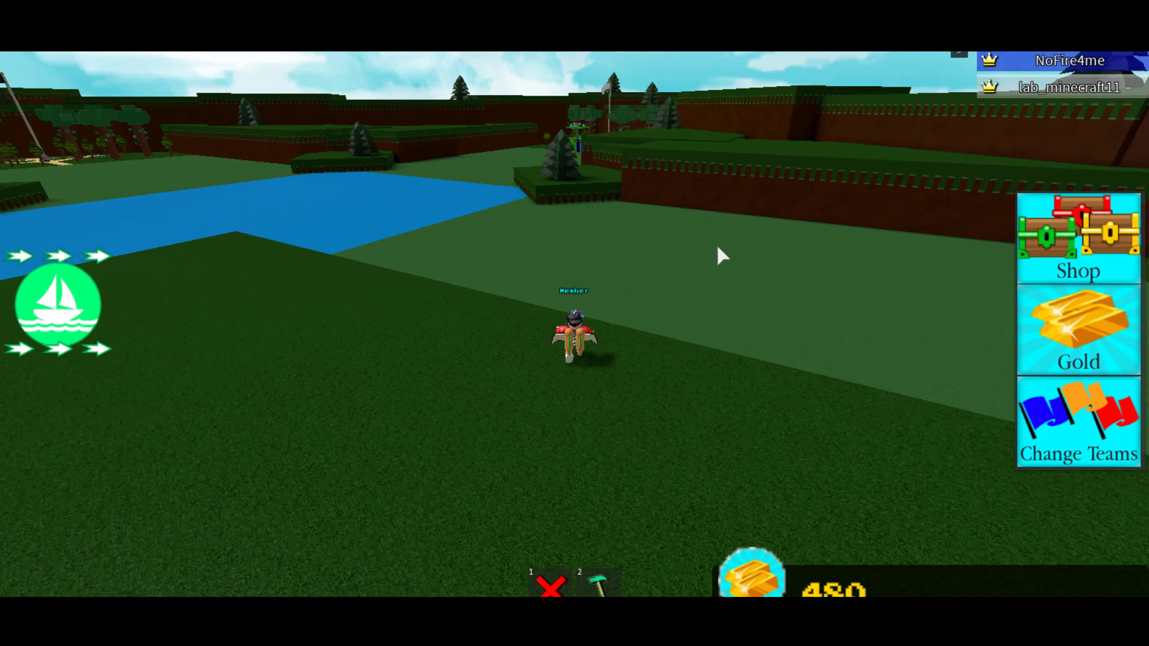
scroll(651, 290, "up", 3)
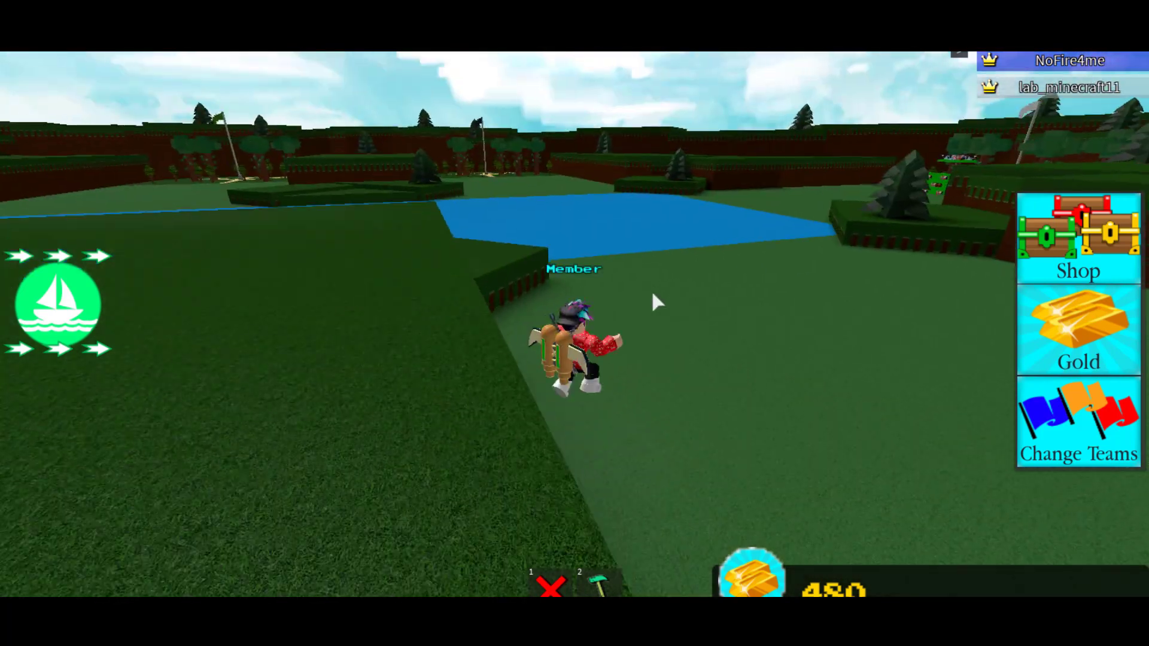
key("w")
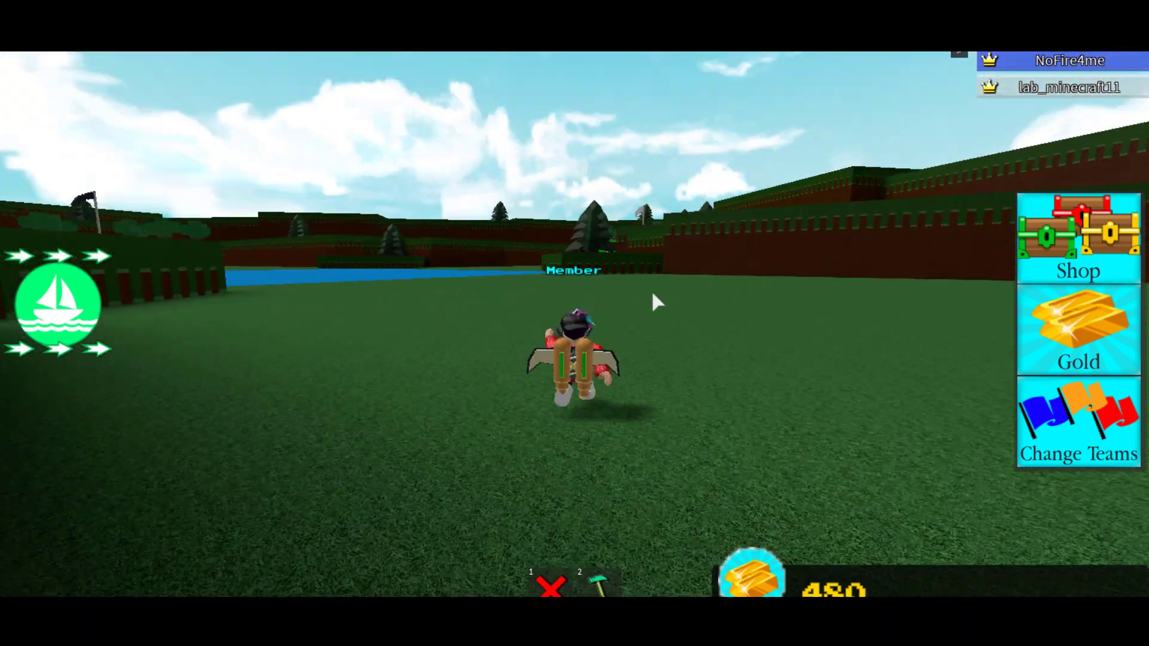
Send a chat greeting, then run to the hedge and fly onto it
key("slash")
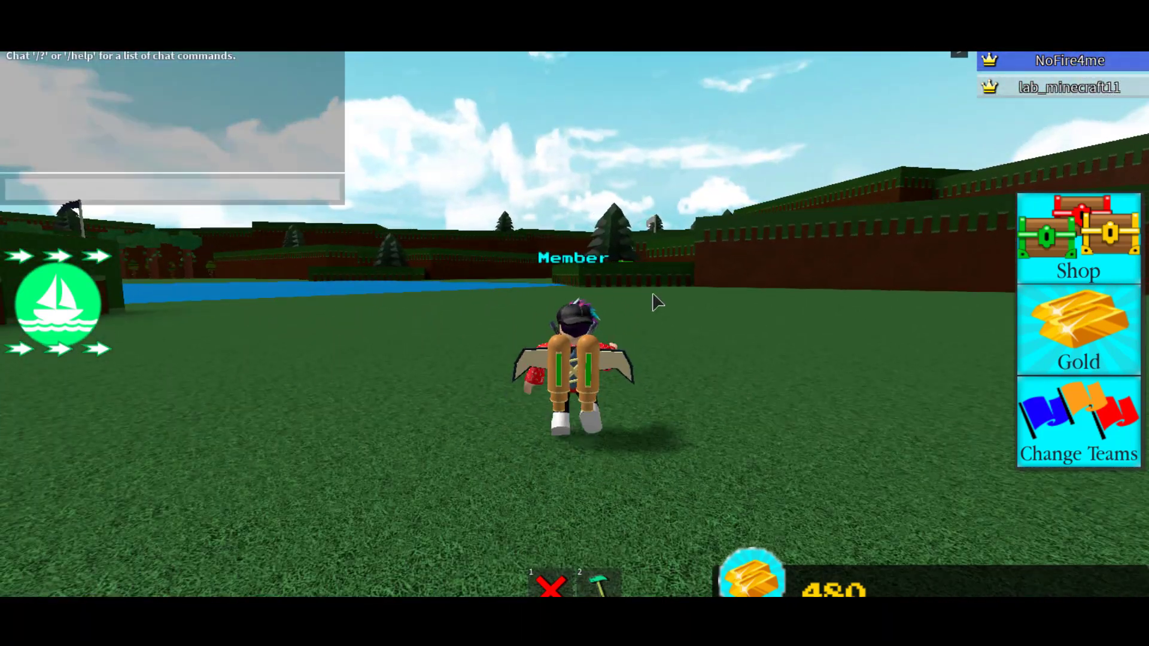
type("Hi dude")
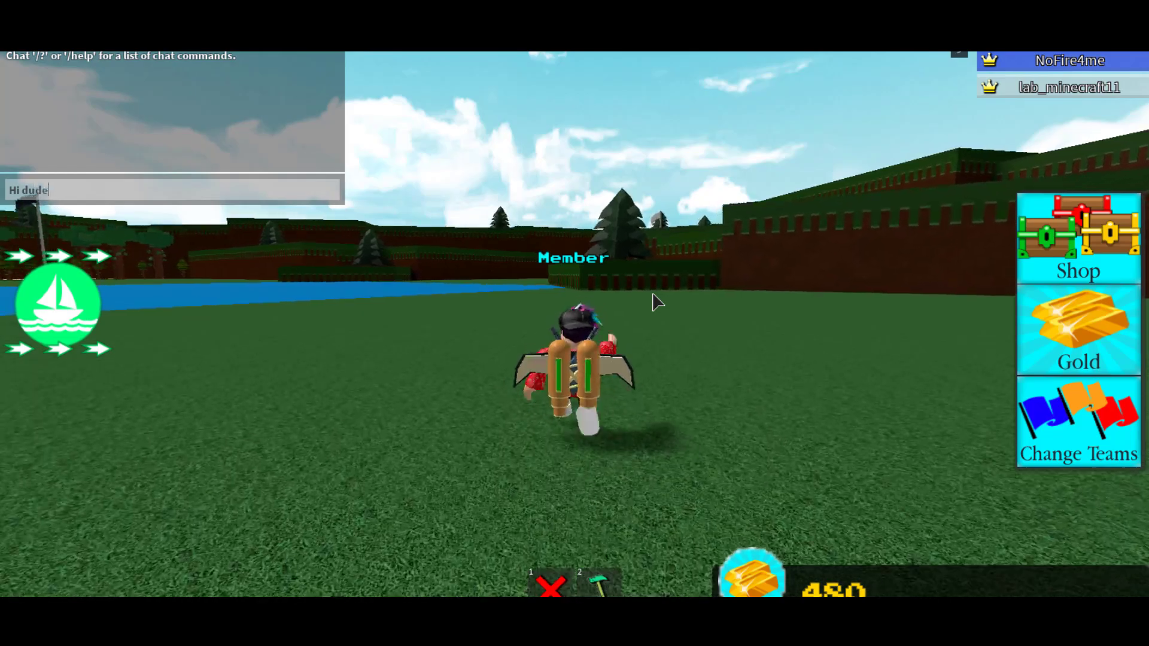
key("Return")
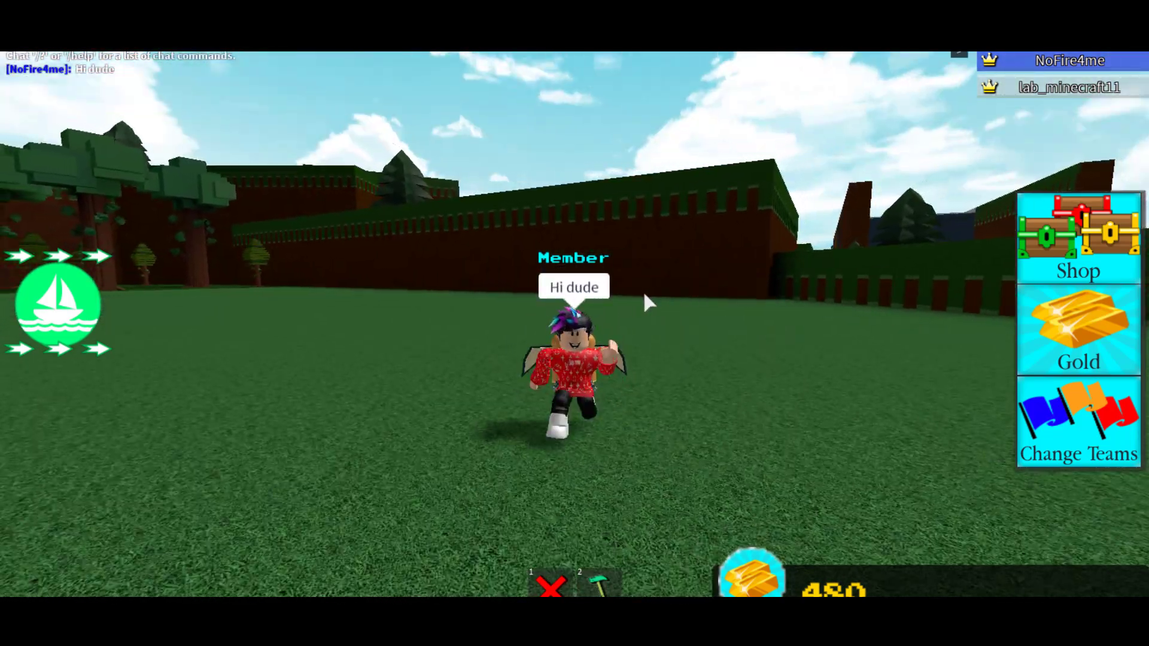
key("w")
scroll(552, 309, "down", 5)
scroll(552, 312, "down", 3)
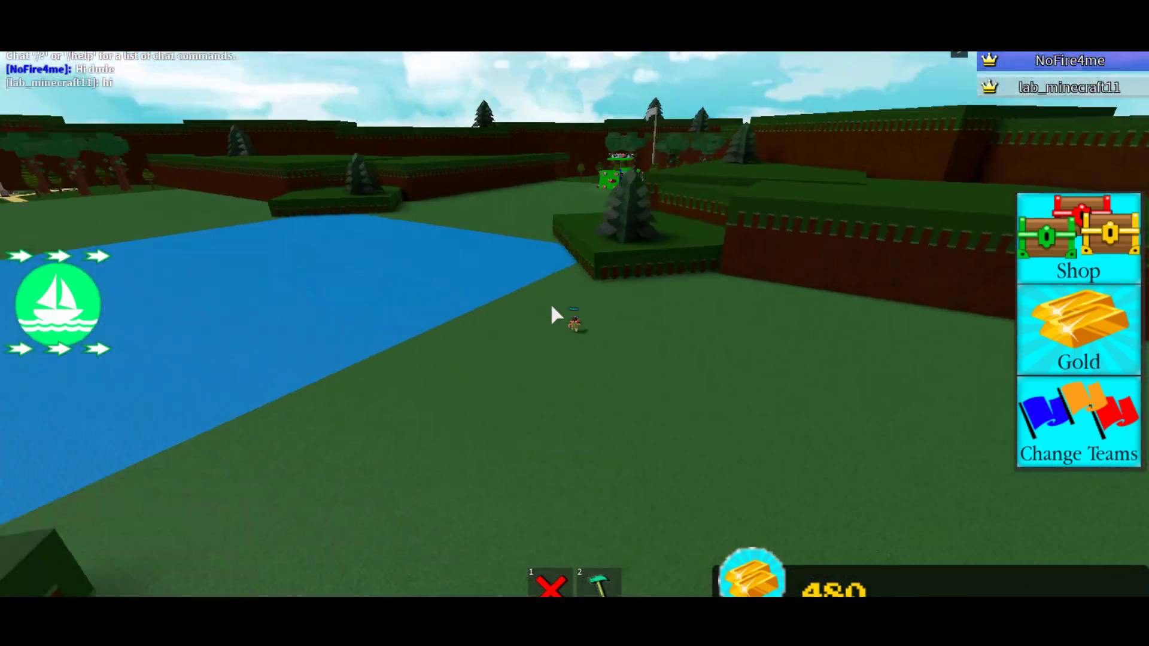
scroll(551, 307, "up", 5)
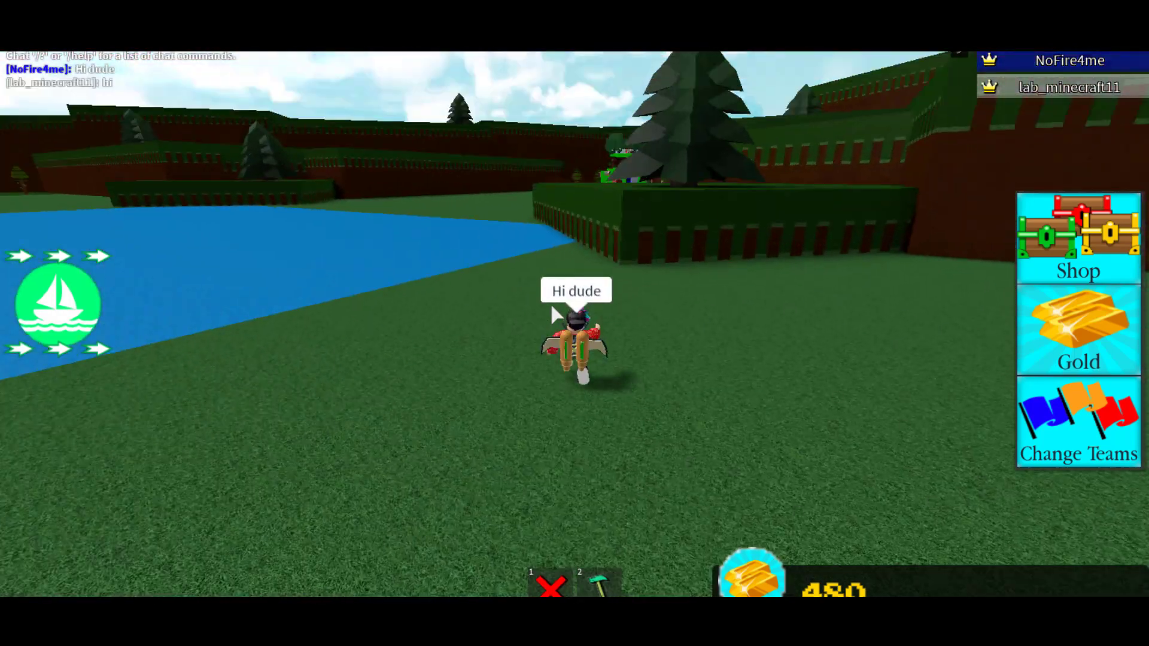
scroll(552, 307, "up", 3)
scroll(550, 302, "down", 4)
key("w")
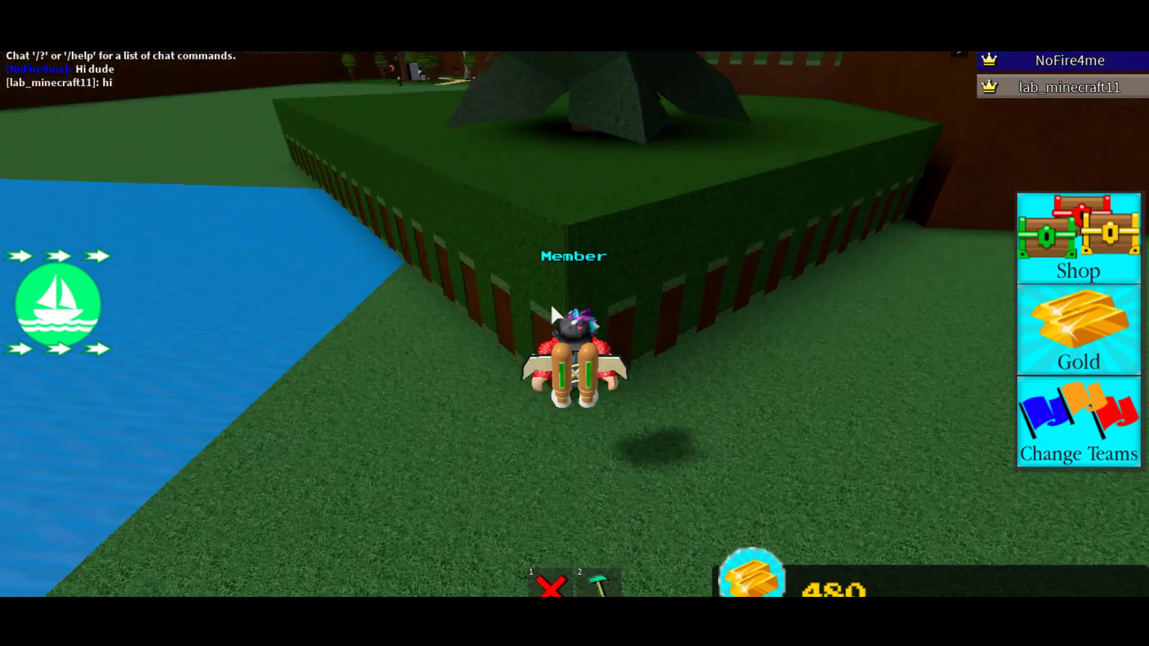
key("space")
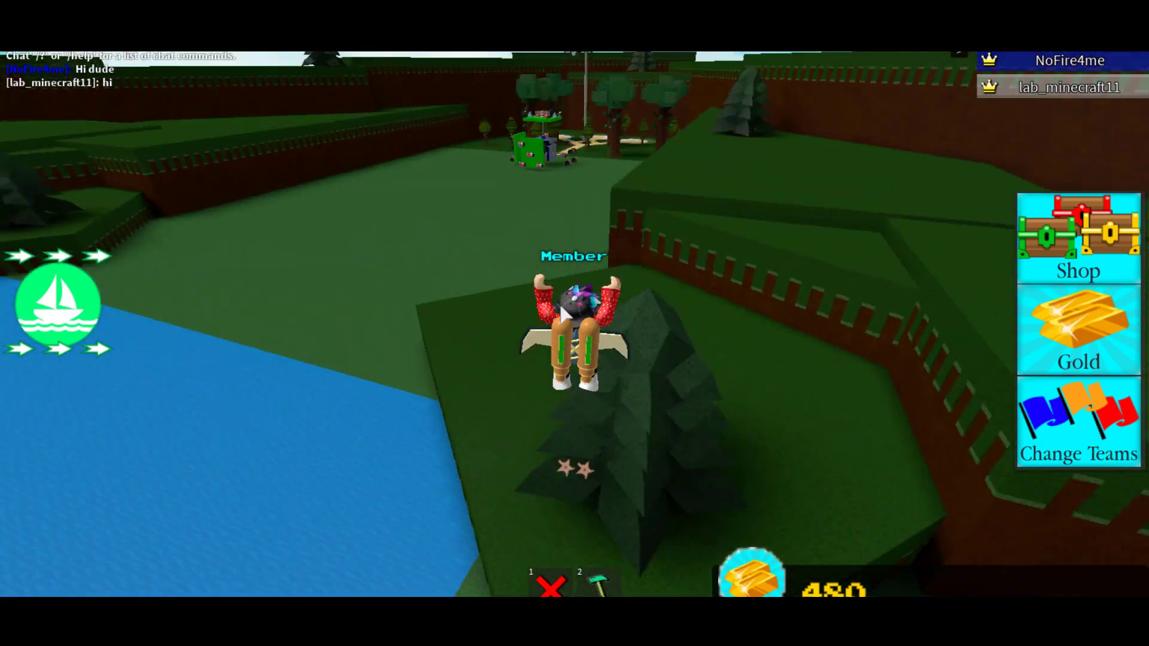
Post 'Say hi to YT' and 'Now say bye YT' in chat
key("slash")
type("Say hi to YT")
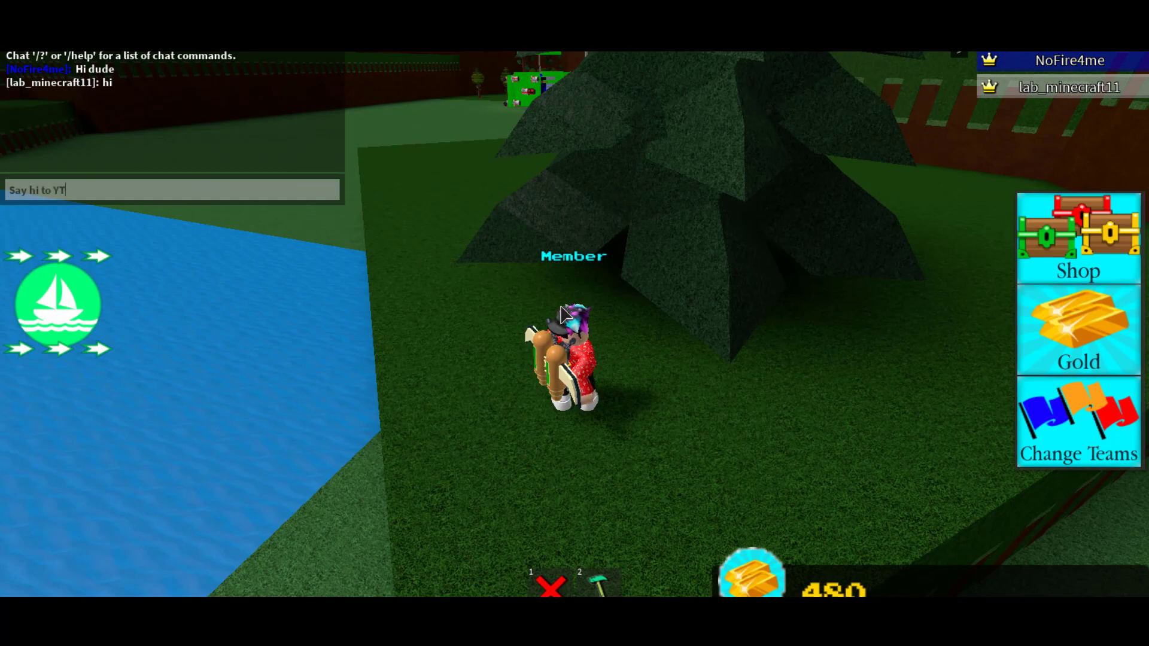
key("Return")
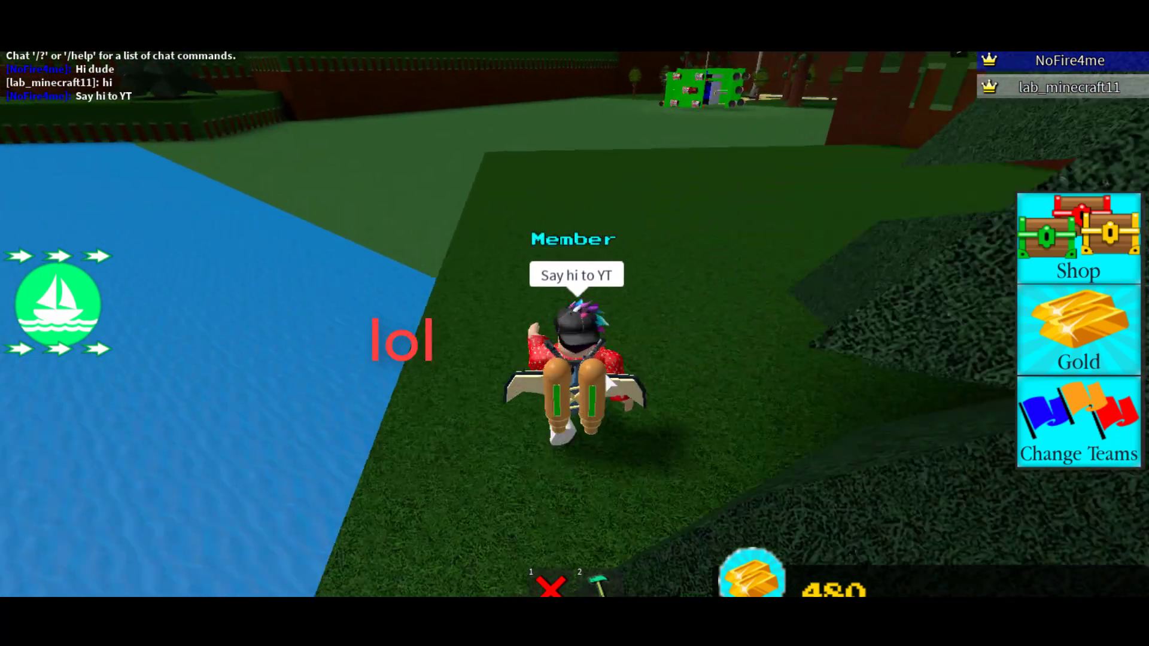
scroll(608, 380, "up", 3)
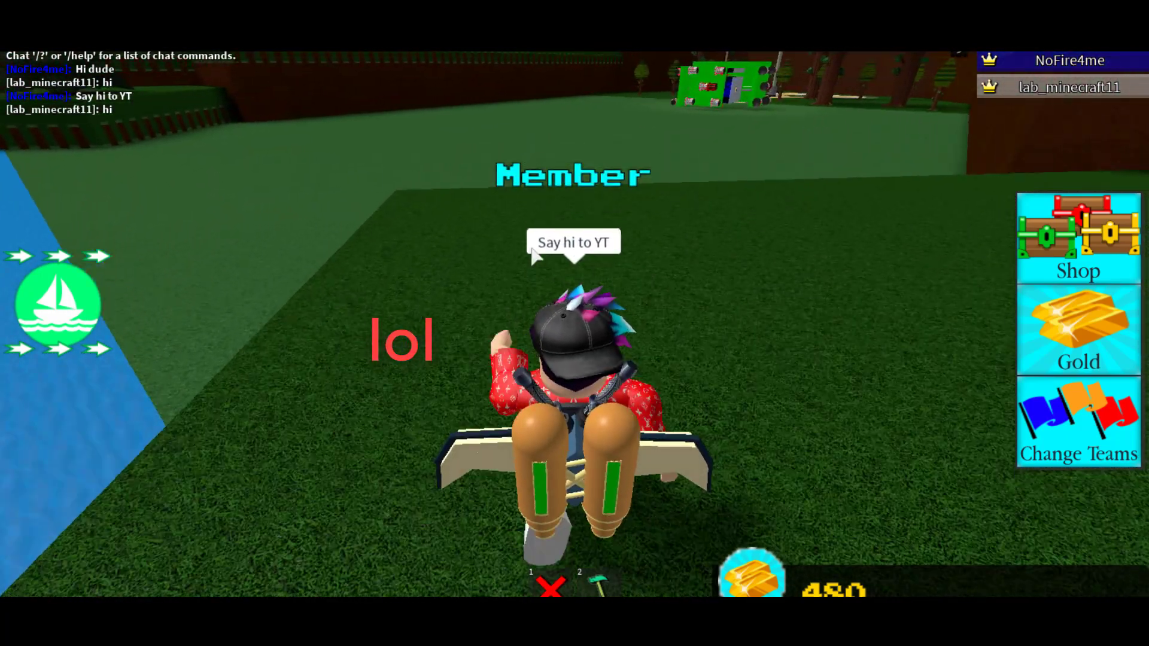
scroll(531, 256, "up", 5)
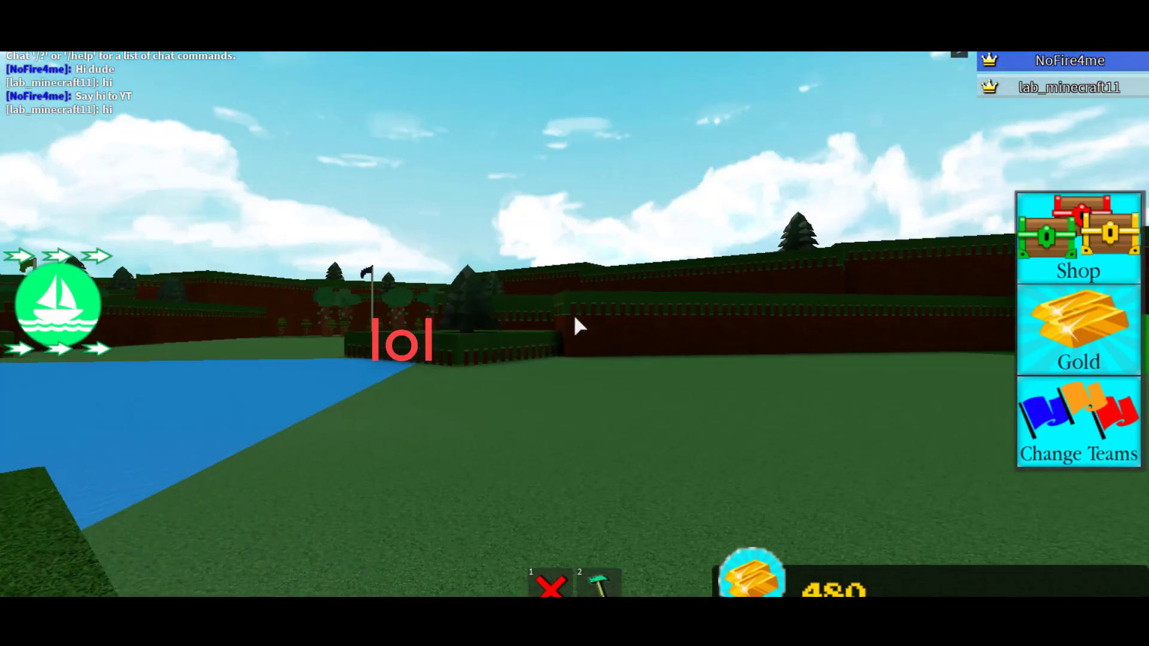
scroll(574, 318, "down", 5)
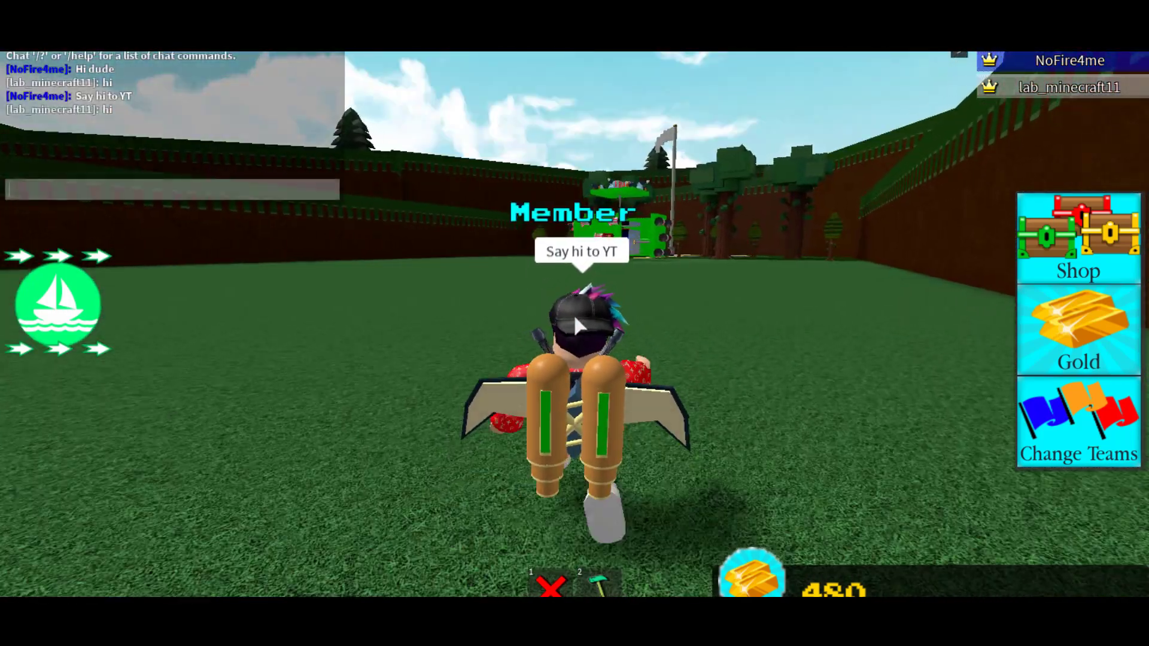
type("Now say")
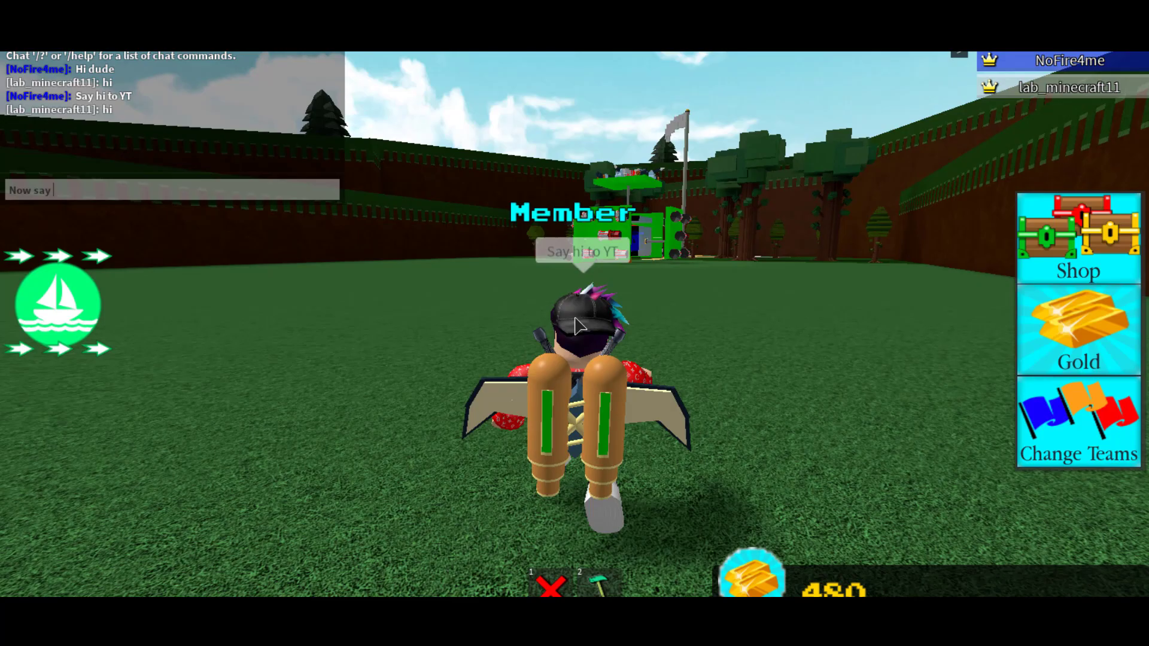
type(" bye YT")
key("Return")
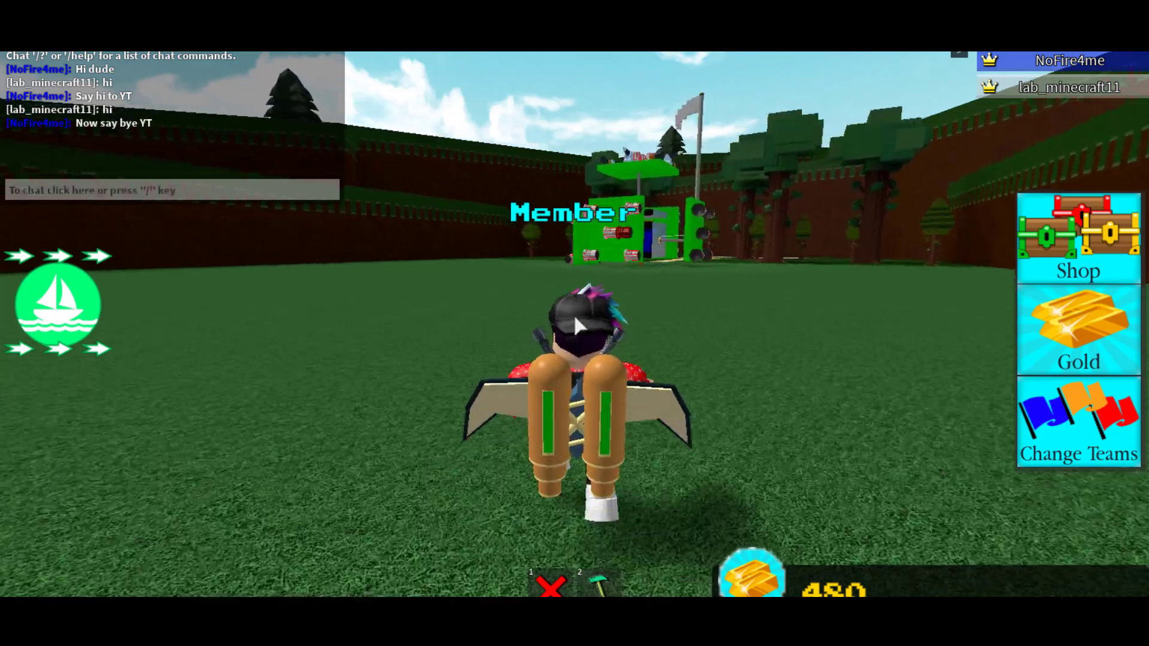
Walk to the green structure and swing the view toward the blue one
key("d")
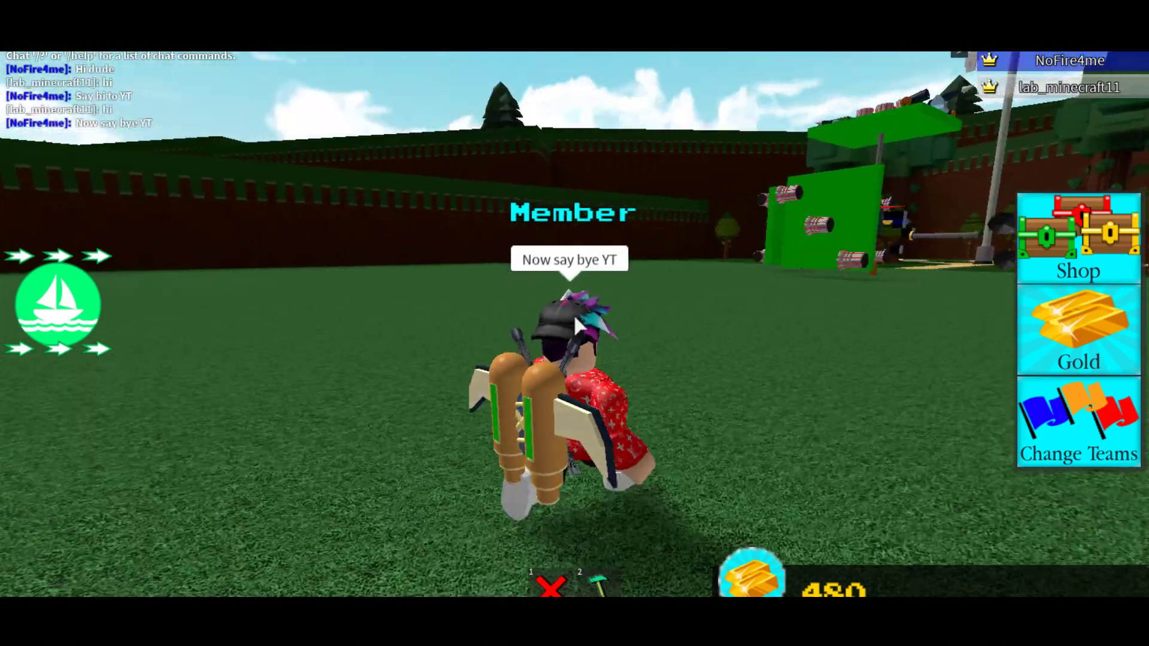
key("d")
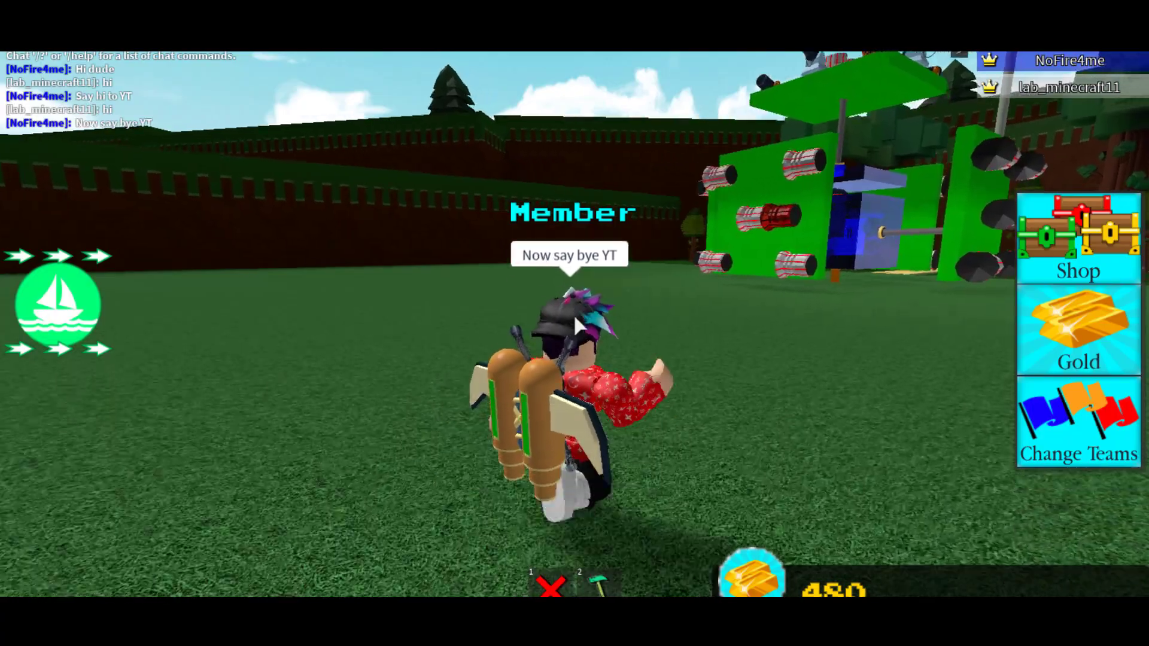
key("d")
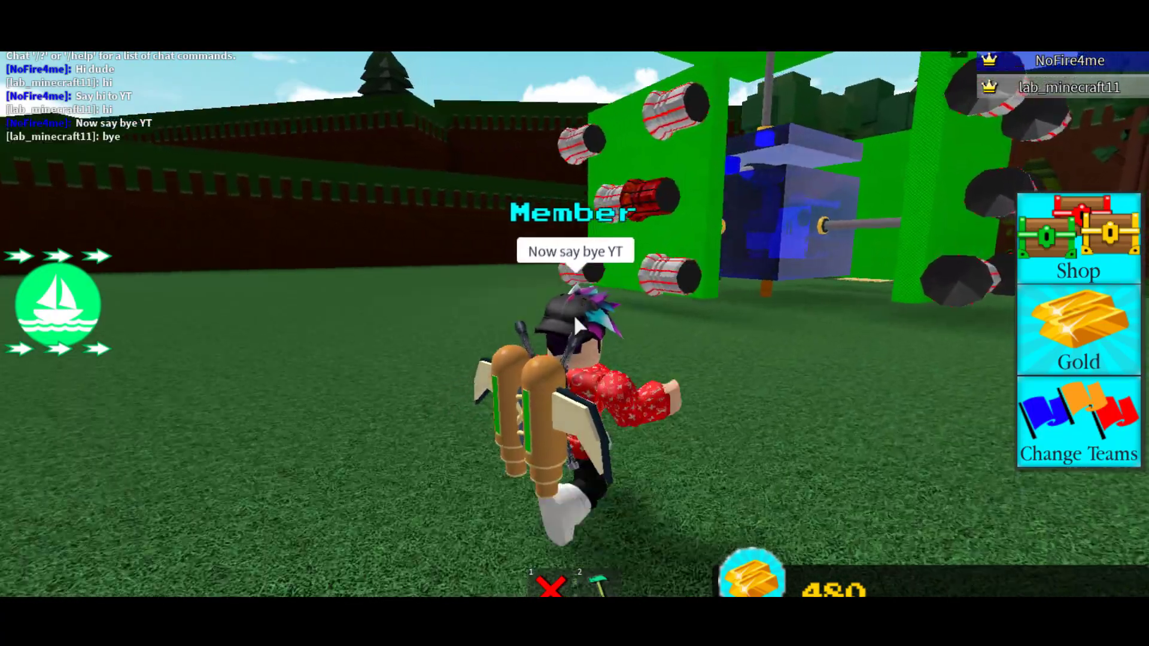
key("Print")
key("d")
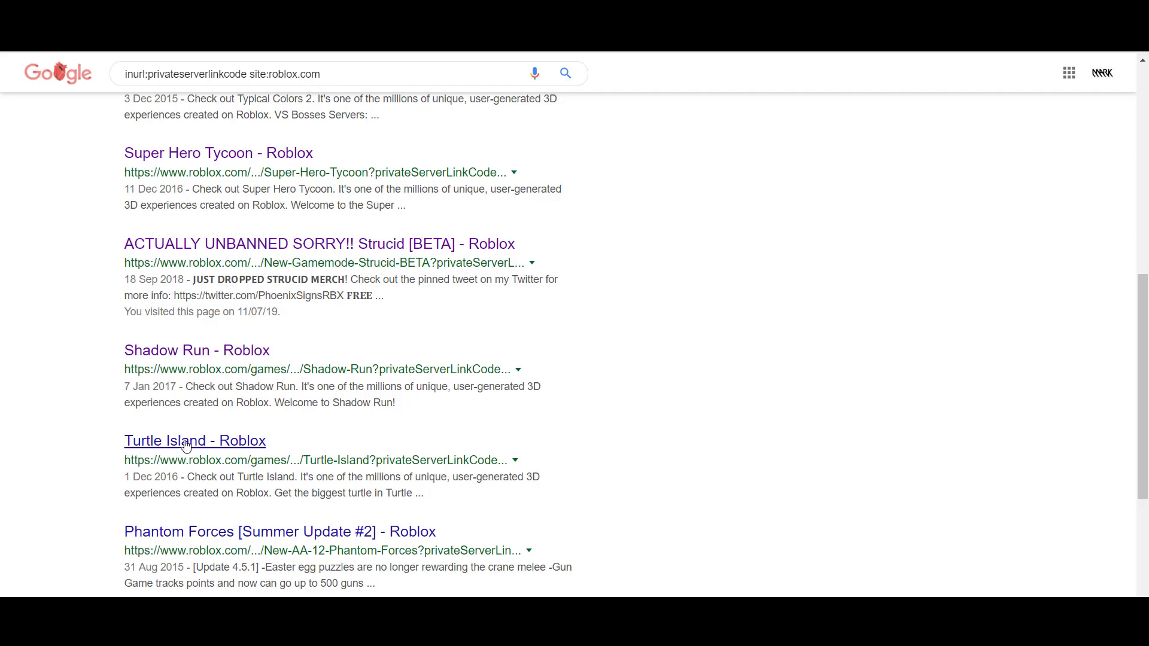
scroll(185, 445, "down", 1)
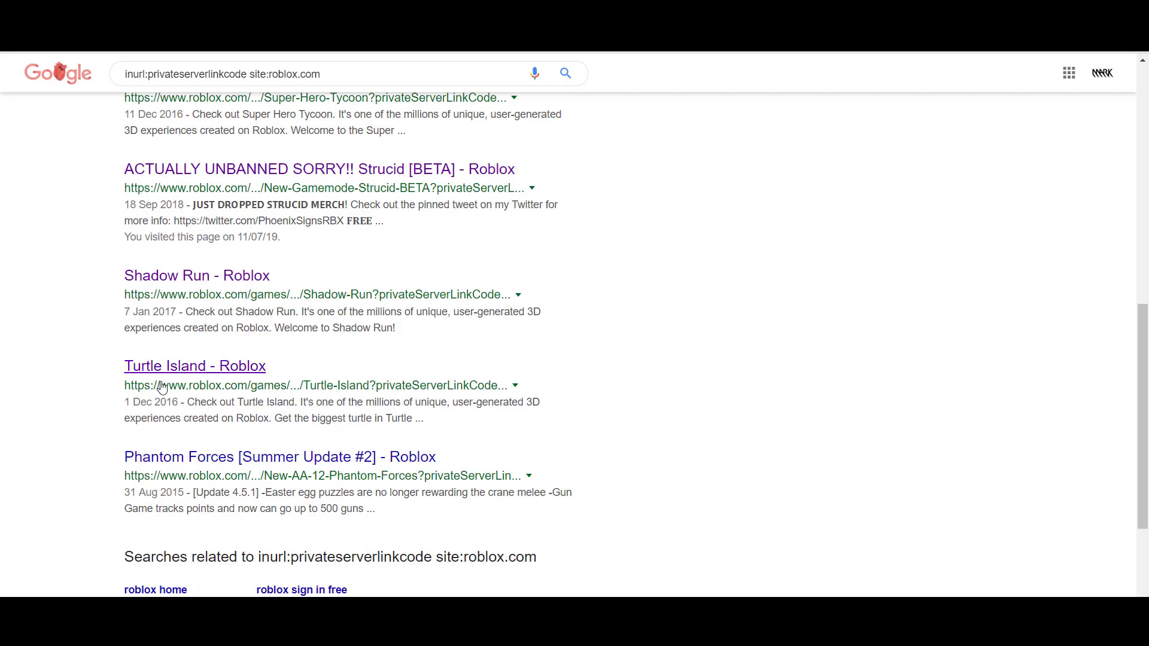
scroll(163, 386, "down", 2)
scroll(171, 376, "up", 2)
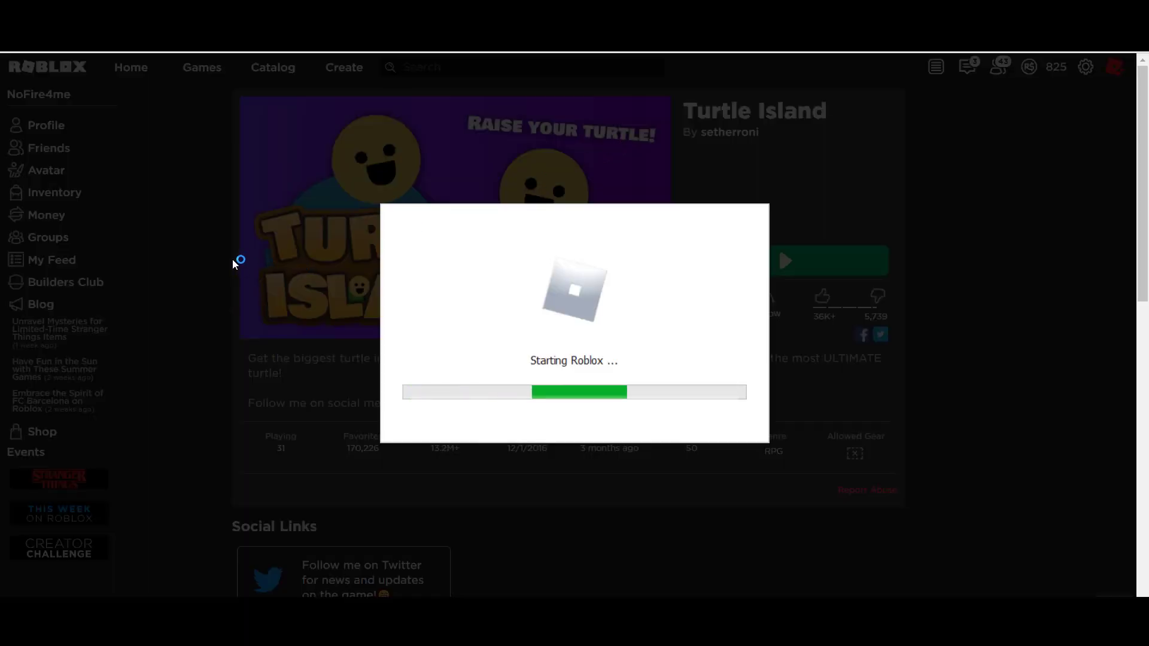
scroll(224, 259, "down", 1)
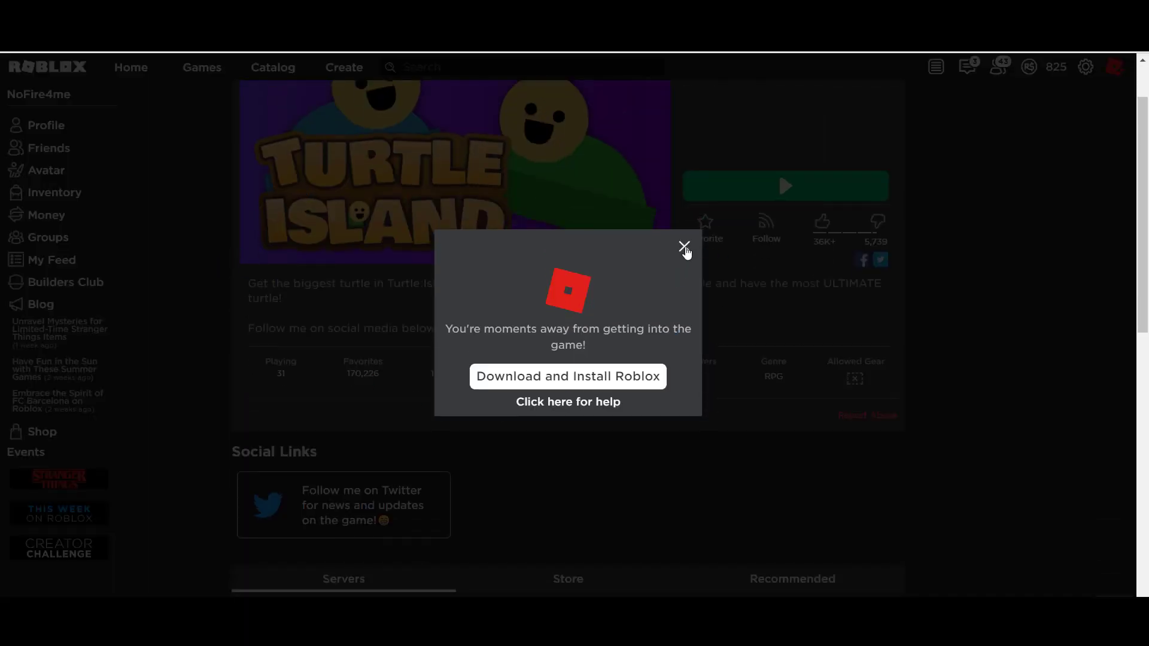
Dismiss the install popup, browse Turtle Island's screenshots, and launch the game with Play
left_click(684, 245)
left_click(458, 375)
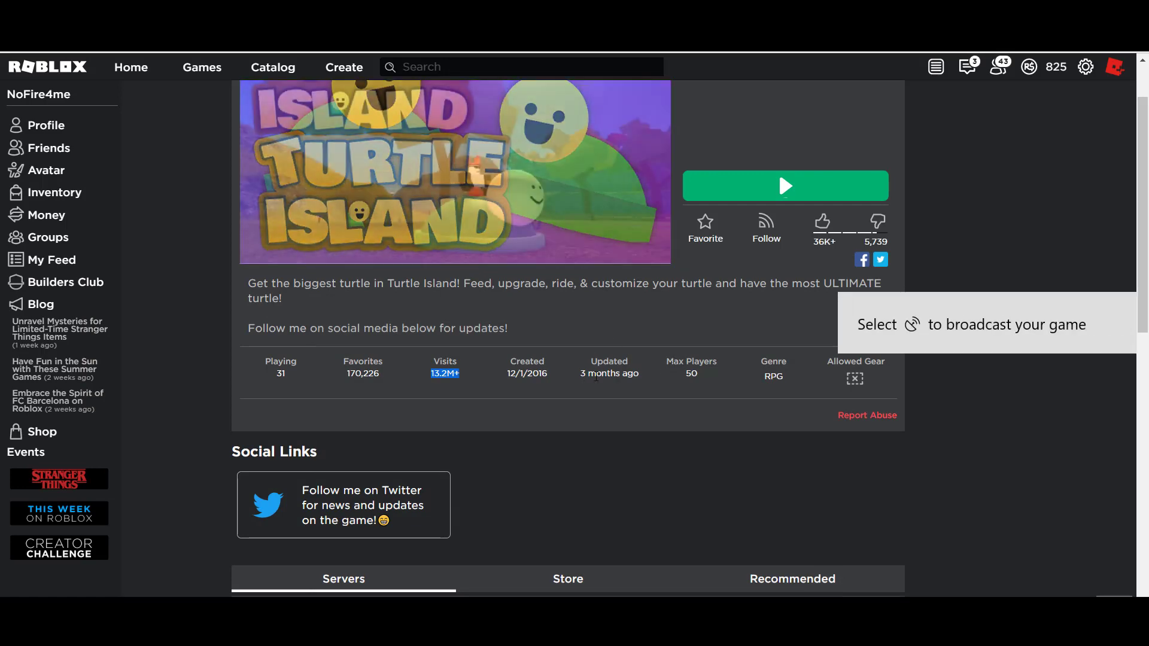
scroll(634, 225, "up", 1)
left_click(642, 218)
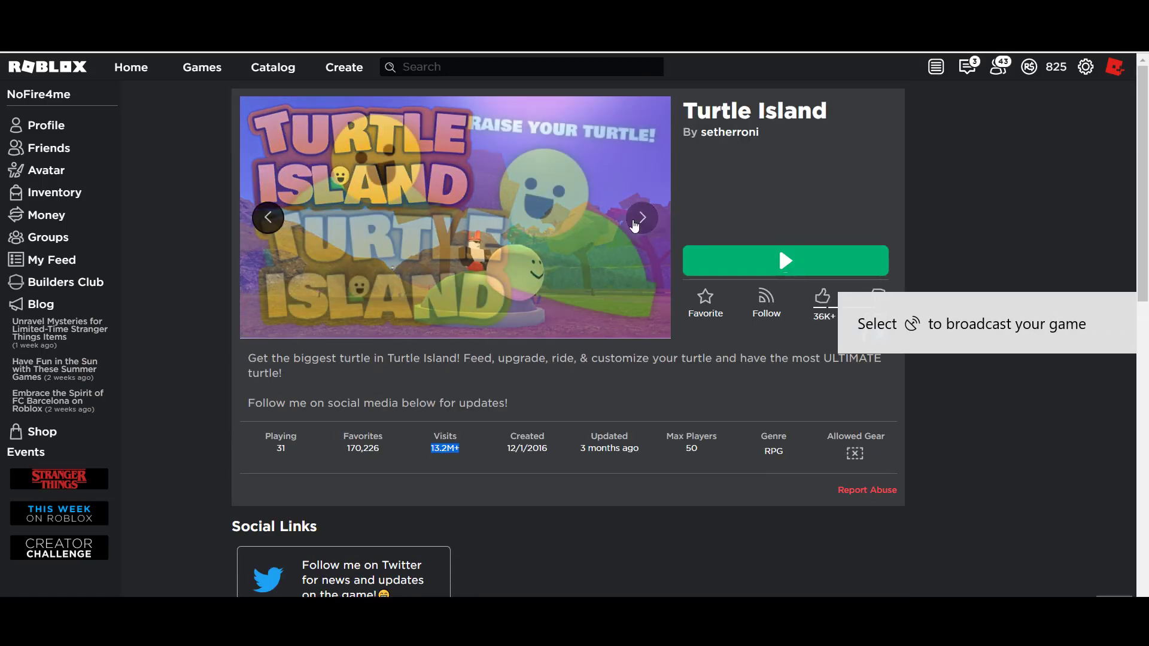
left_click(642, 217)
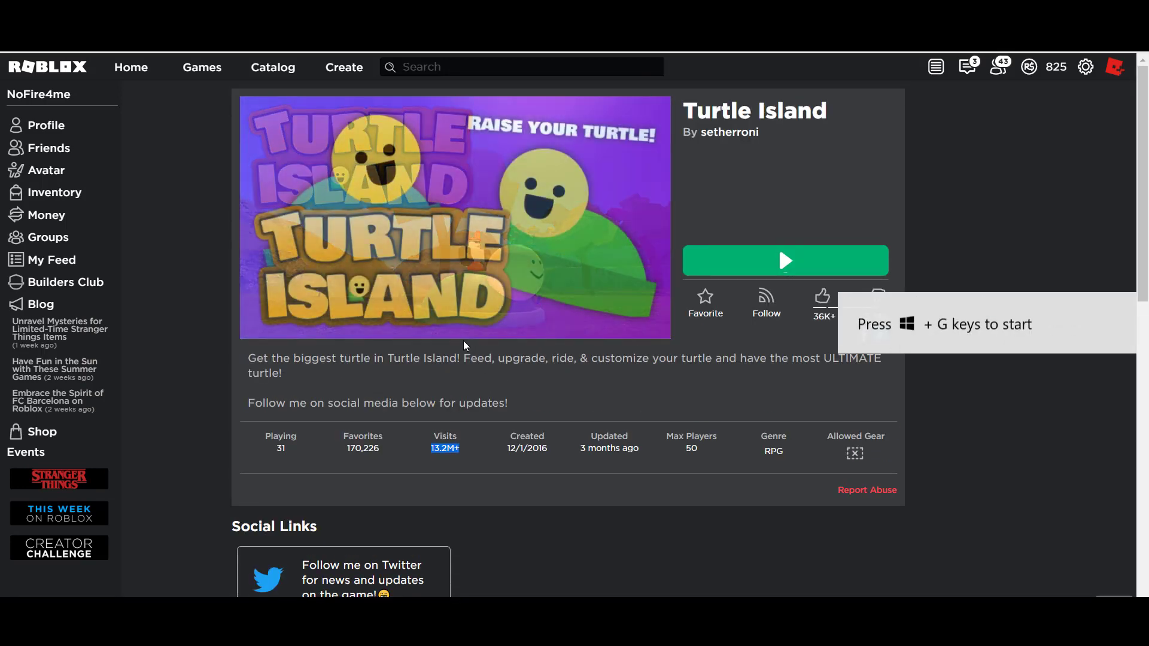
left_click(782, 258)
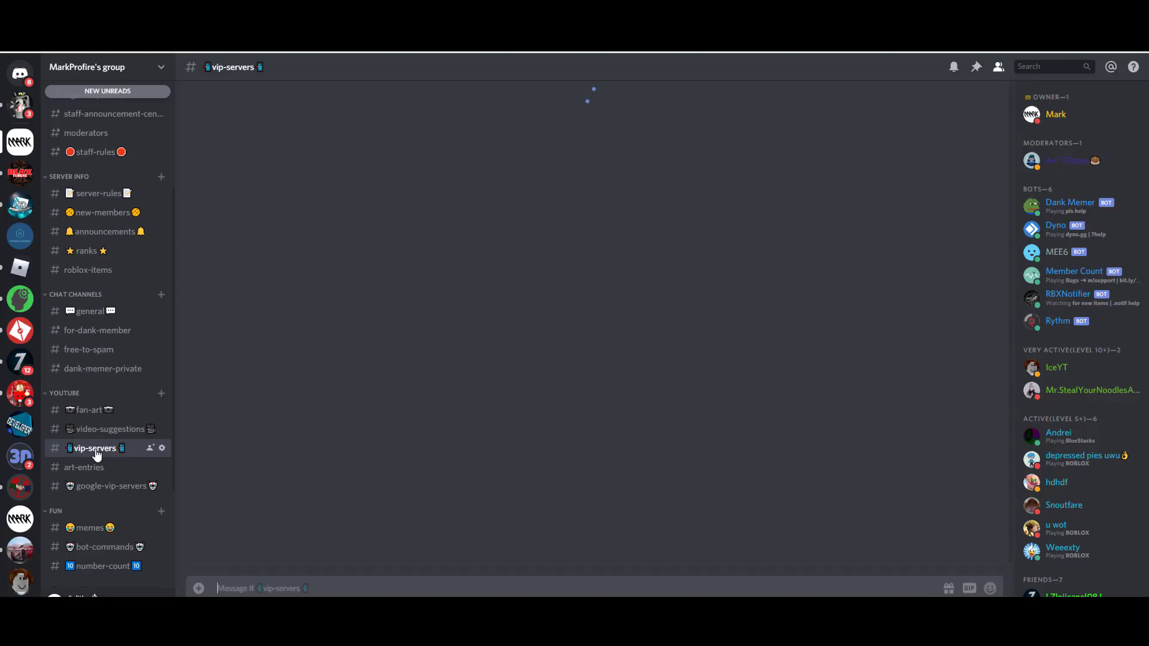
Paste the Turtle Island private-server link into #vip-servers and send it
key("ctrl+v")
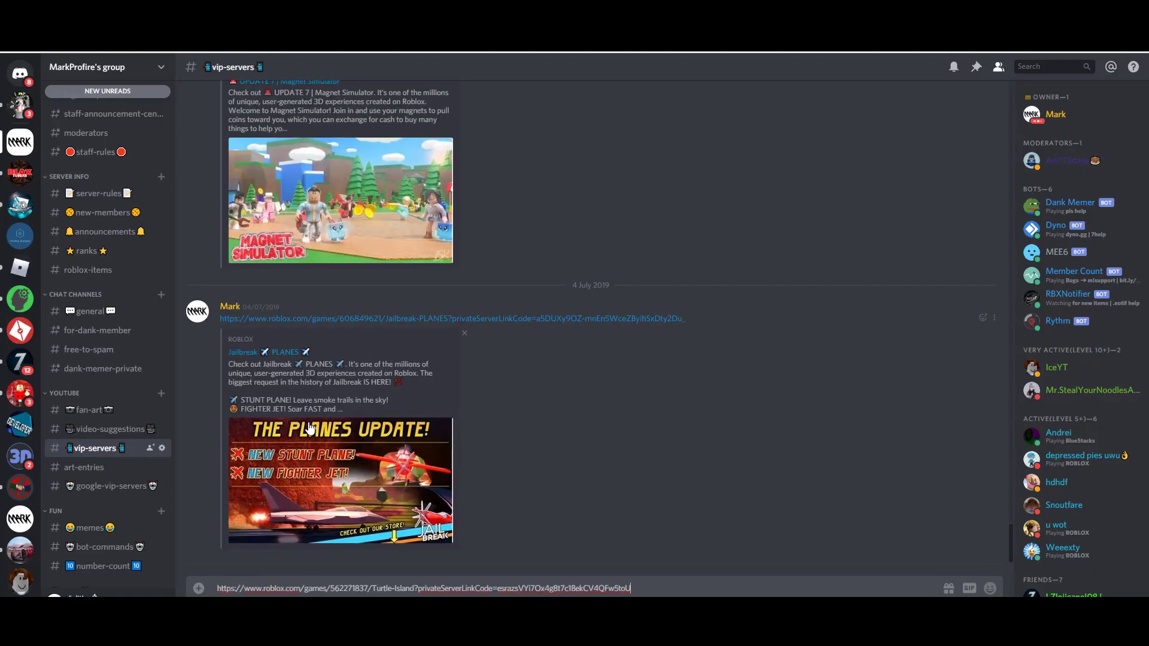
key("Return")
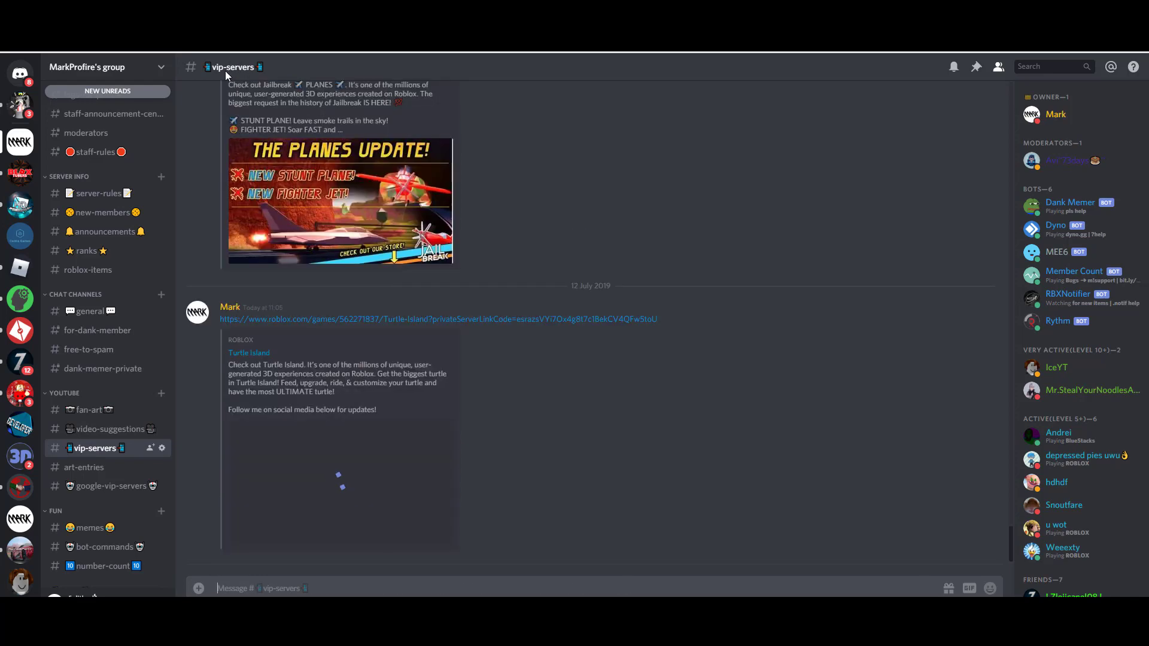
scroll(316, 437, "up", 5)
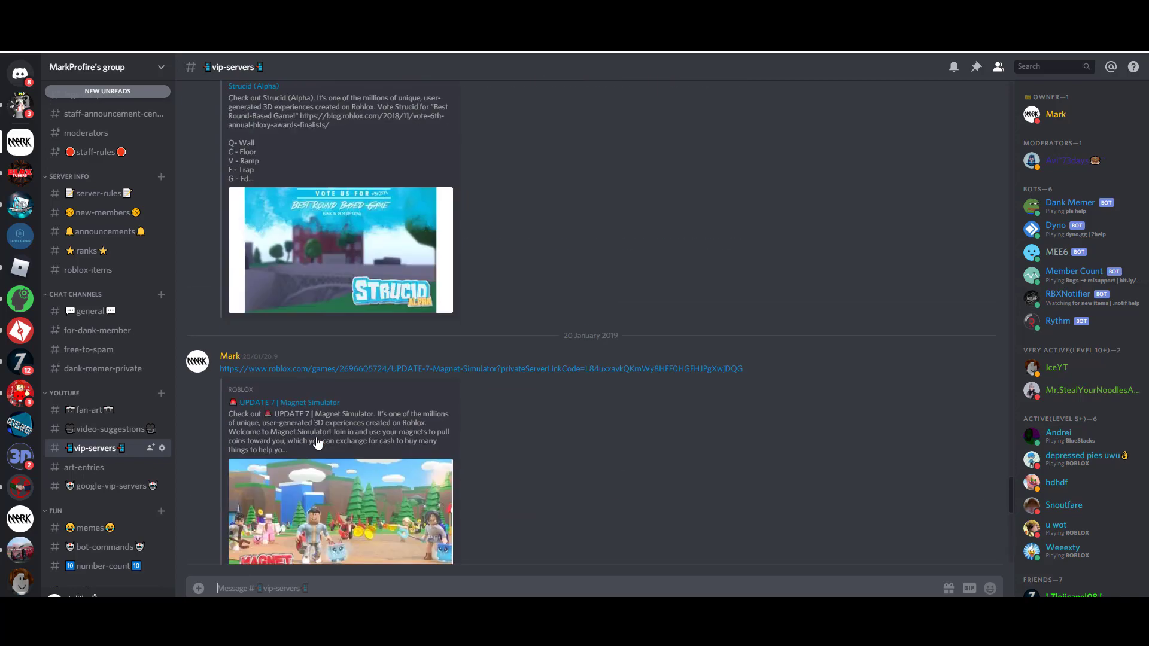
scroll(316, 438, "up", 5)
scroll(316, 437, "up", 5)
scroll(316, 437, "up", 5)
scroll(316, 437, "up", 5)
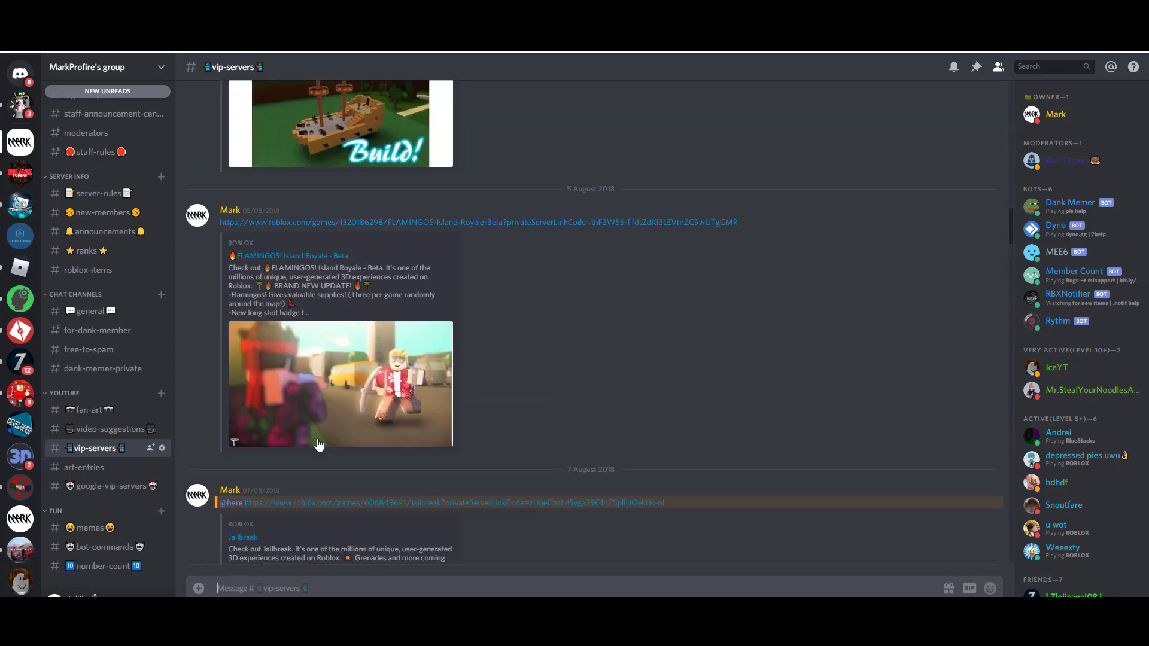
scroll(323, 446, "up", 5)
scroll(325, 447, "up", 5)
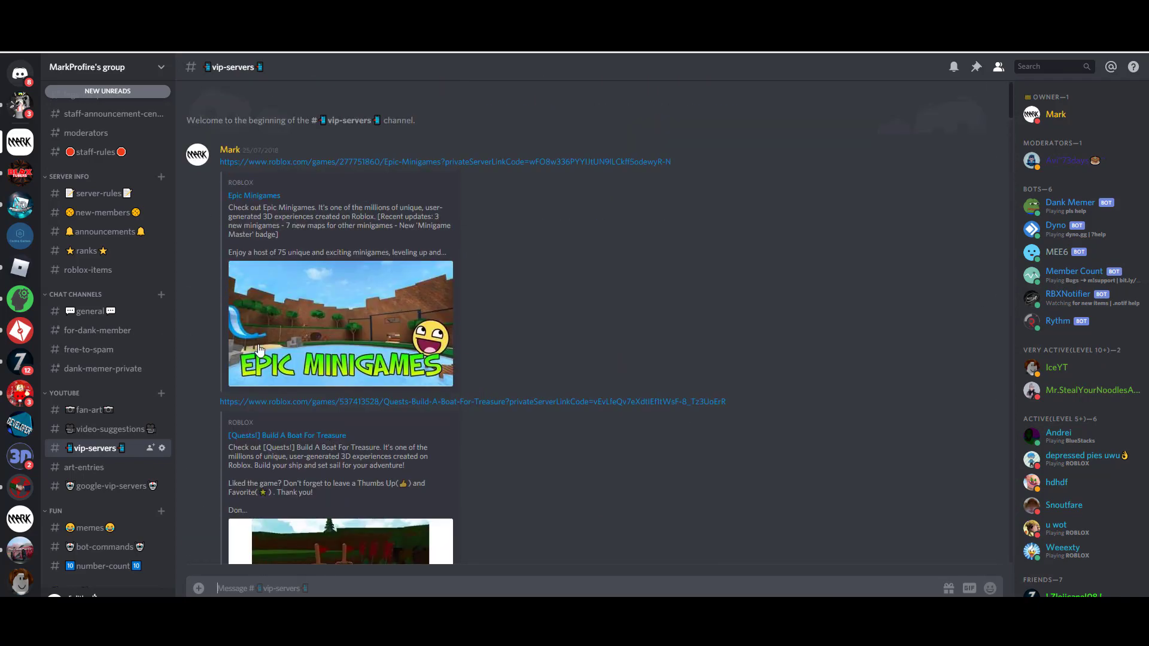
scroll(259, 352, "down", 3)
scroll(316, 323, "down", 5)
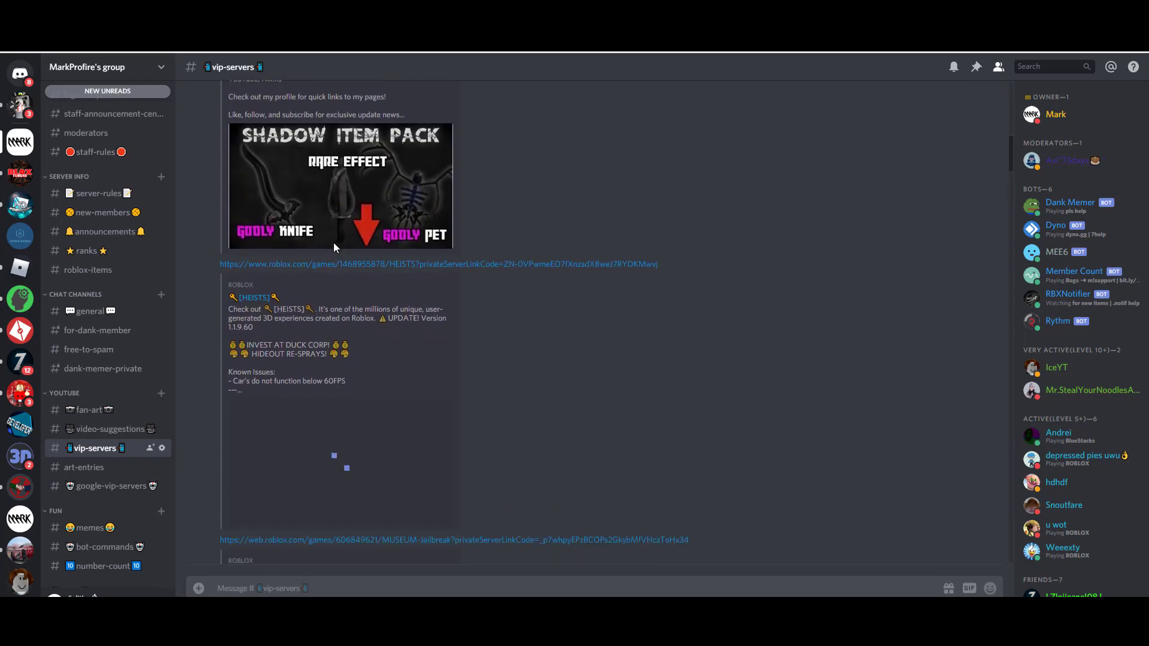
scroll(316, 250, "down", 4)
scroll(316, 250, "up", 3)
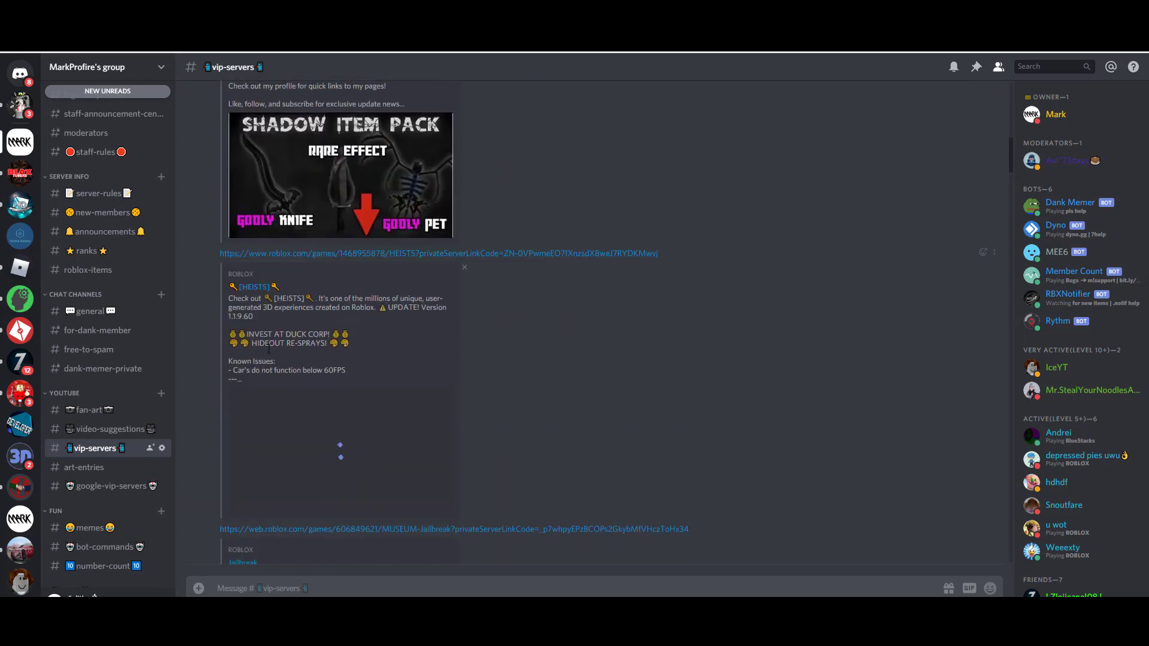
scroll(335, 322, "down", 3)
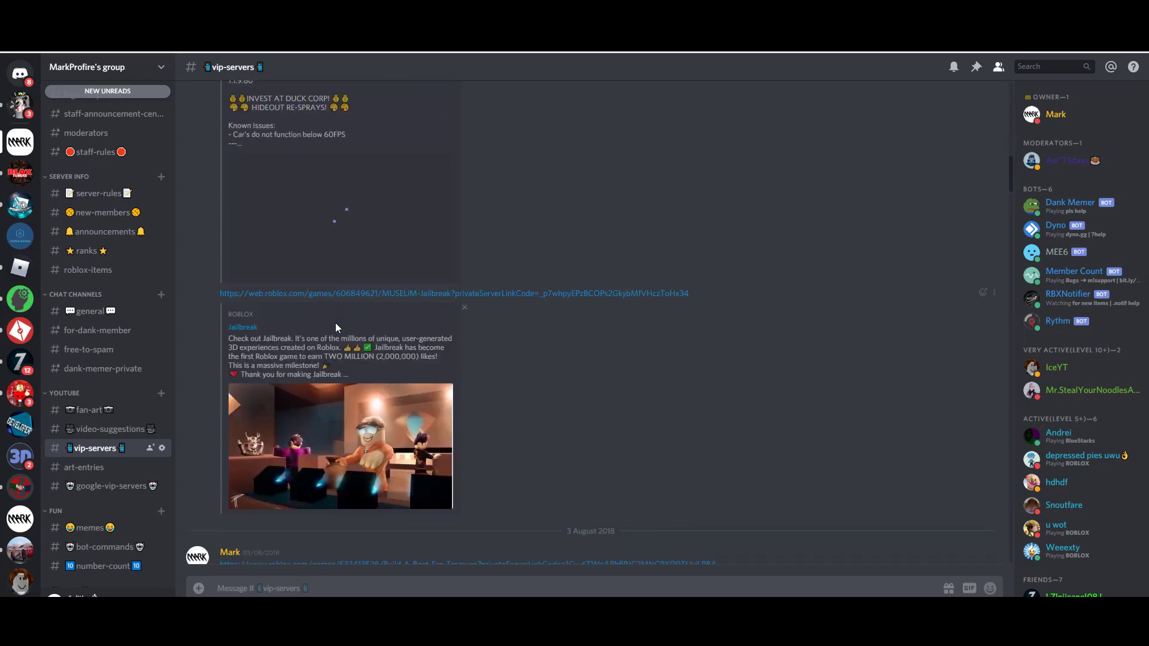
scroll(335, 322, "down", 3)
scroll(312, 286, "down", 3)
scroll(312, 286, "down", 5)
scroll(296, 305, "down", 3)
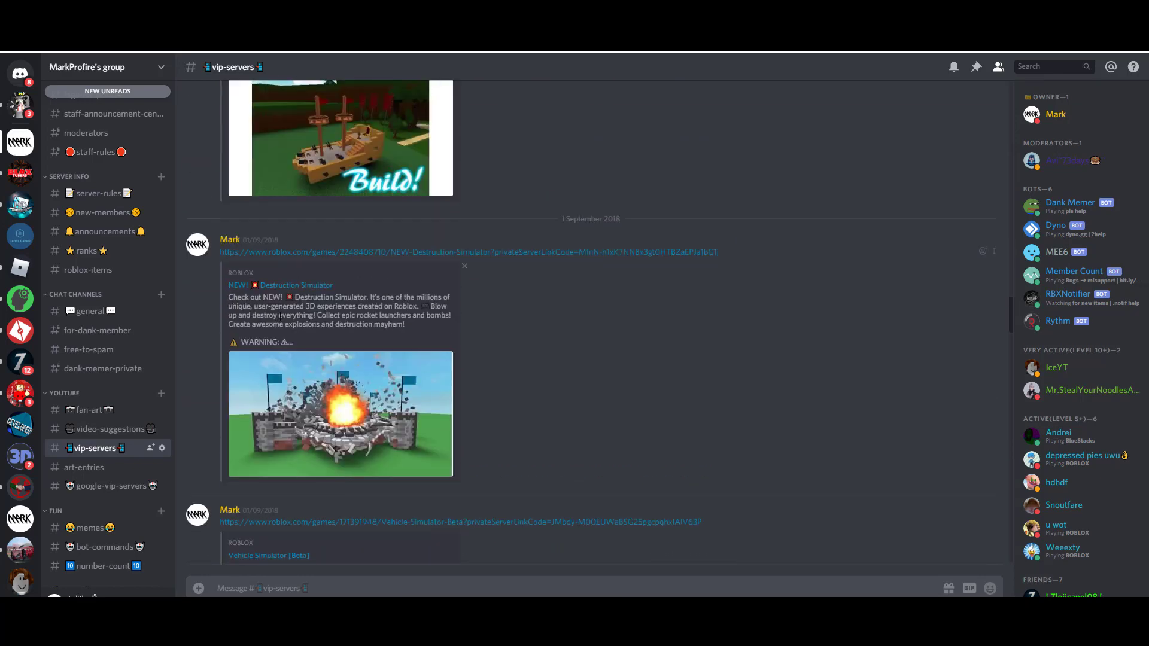
scroll(287, 314, "down", 3)
scroll(281, 324, "up", 5)
scroll(281, 324, "up", 1)
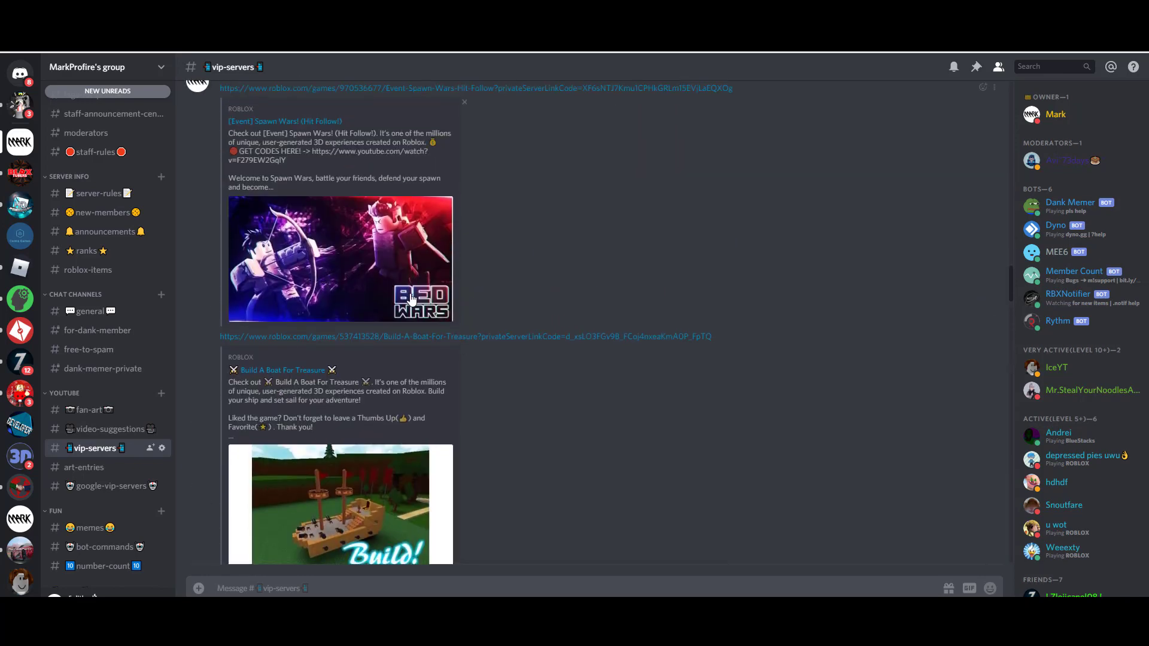
scroll(315, 225, "down", 5)
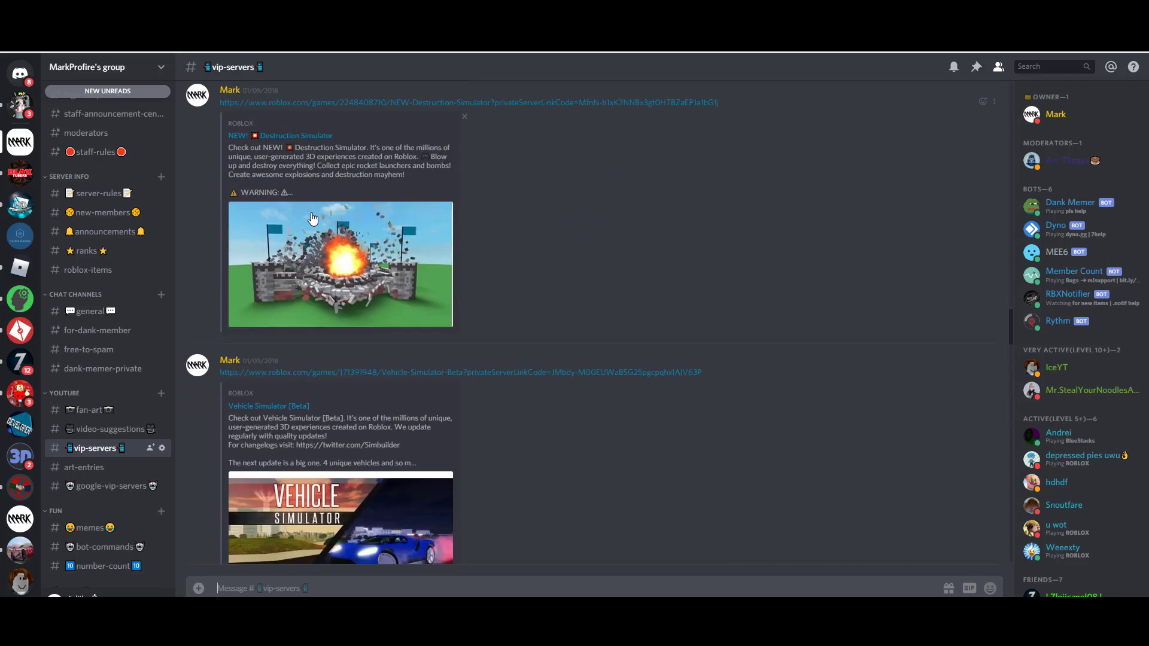
scroll(314, 218, "down", 5)
scroll(313, 219, "down", 5)
scroll(316, 325, "down", 2)
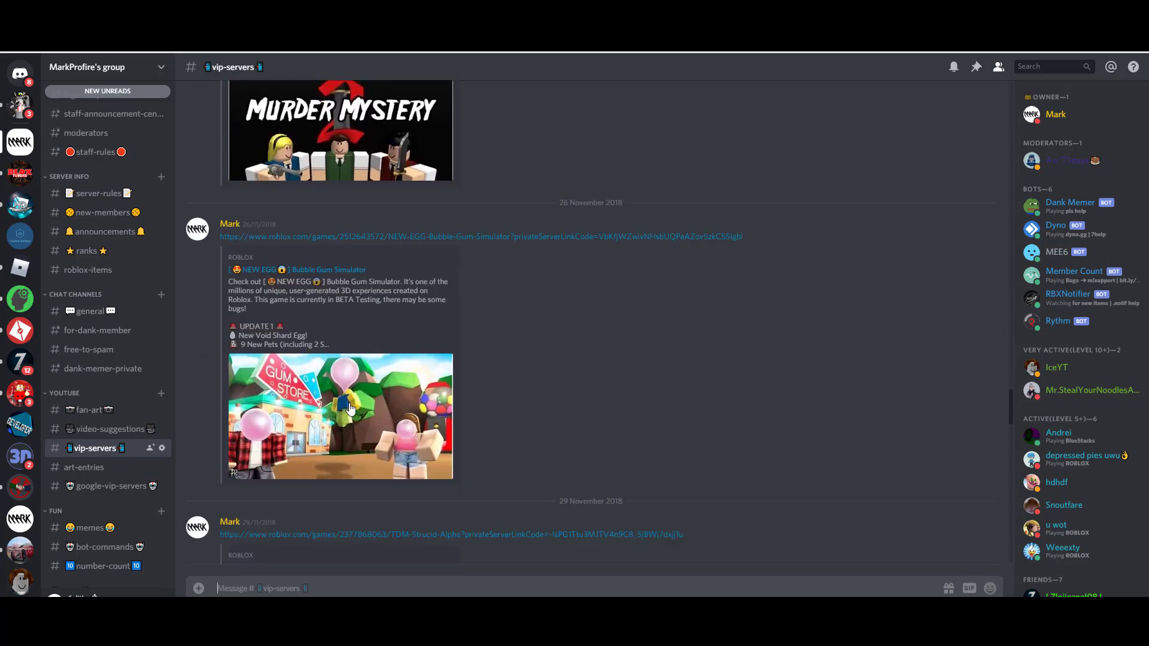
scroll(314, 325, "down", 4)
scroll(297, 325, "down", 5)
scroll(297, 325, "down", 5)
scroll(285, 273, "down", 1)
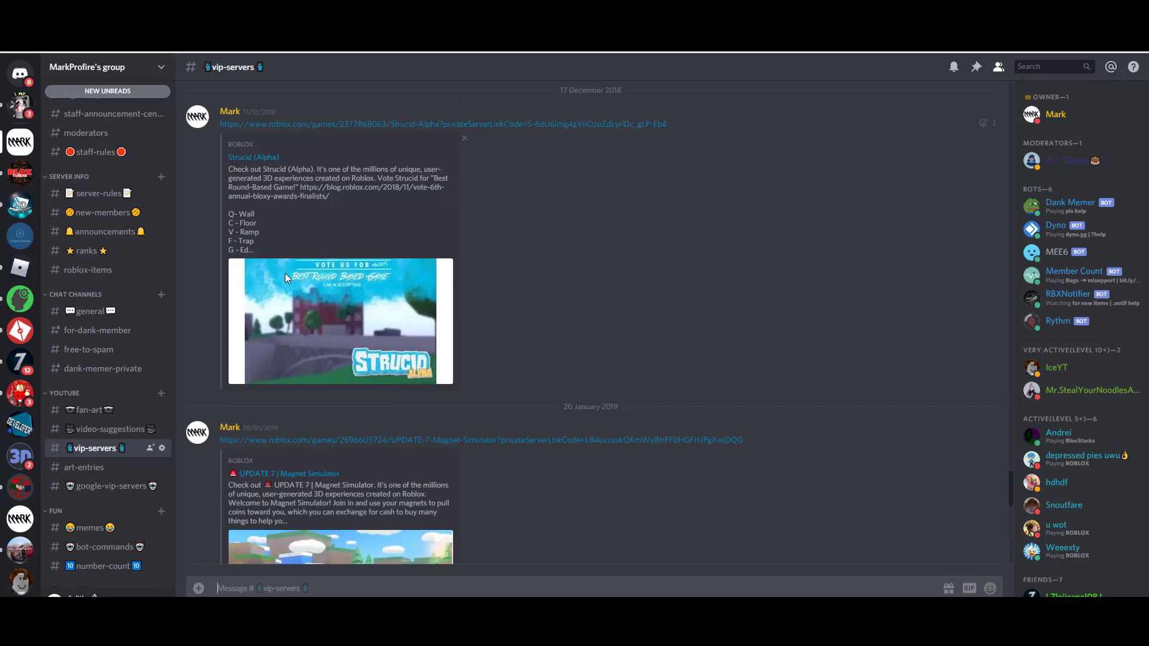
scroll(285, 273, "down", 5)
scroll(285, 273, "down", 2)
scroll(284, 278, "down", 2)
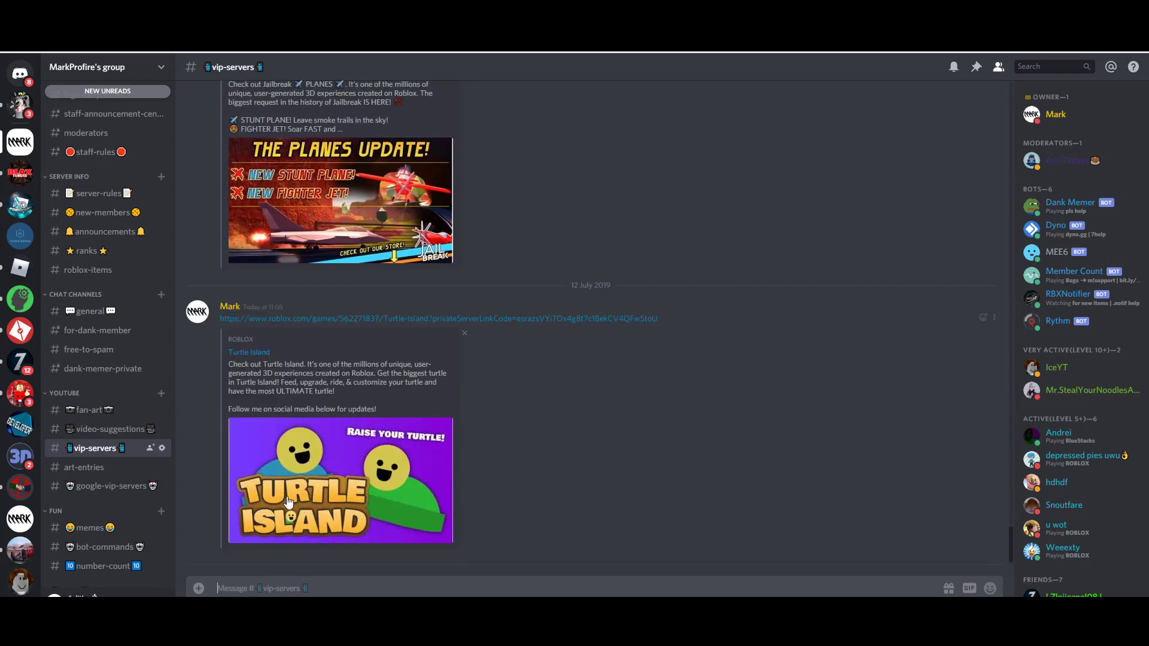